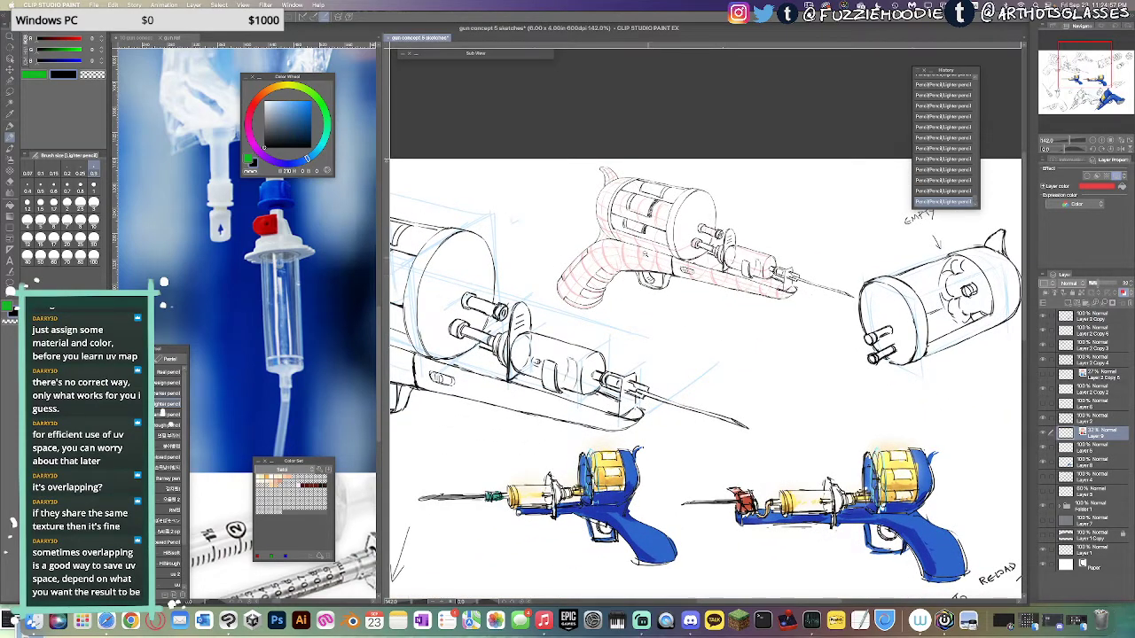
Erase the stray red contour strokes on the upper grip of the small revolver sketch
scroll(615, 243, up, 3)
key(ctrl+z)
key(ctrl+y)
key(e)
drag(622, 252, 630, 271)
drag(628, 263, 630, 278)
drag(624, 266, 633, 303)
Draw curved red contour lines with the pencil around the revolver sketch's grip and where it joins the frame
key(p)
drag(587, 244, 585, 279)
mouse_move(631, 248)
mouse_down()
mouse_move(650, 304)
mouse_move(649, 286)
mouse_move(612, 310)
mouse_move(639, 294)
mouse_up()
drag(638, 263, 650, 309)
drag(552, 257, 557, 285)
mouse_move(553, 262)
mouse_down()
mouse_move(567, 300)
mouse_move(618, 305)
mouse_up()
drag(621, 282, 628, 316)
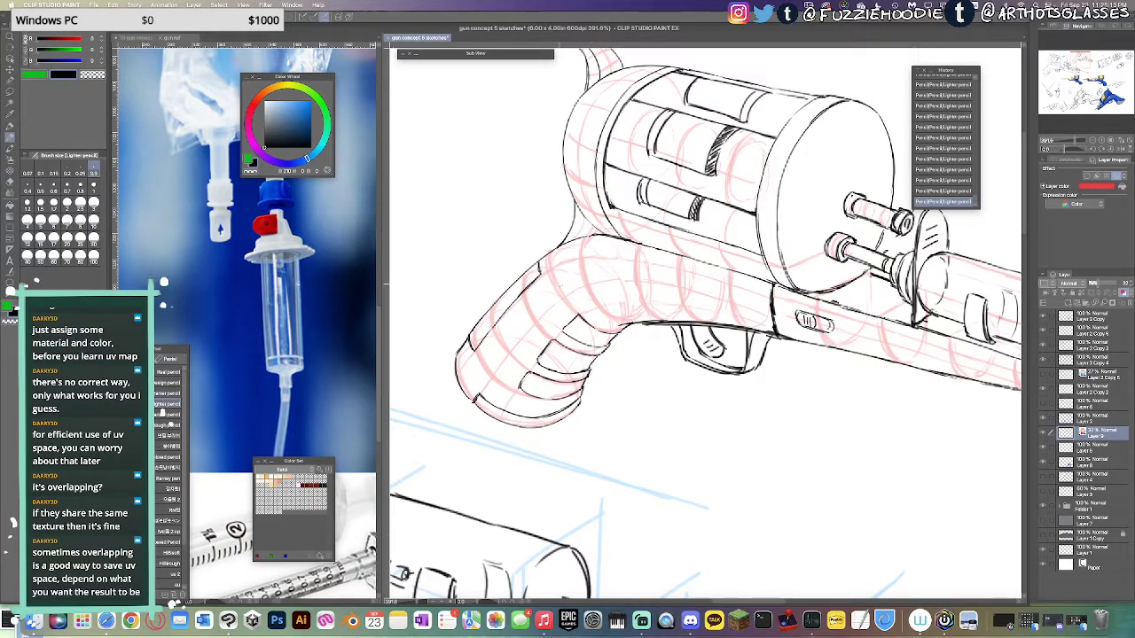
Draw a first red contour line down the tapered neck of the syringe chamber sketch below the arrow
key(ctrl+0)
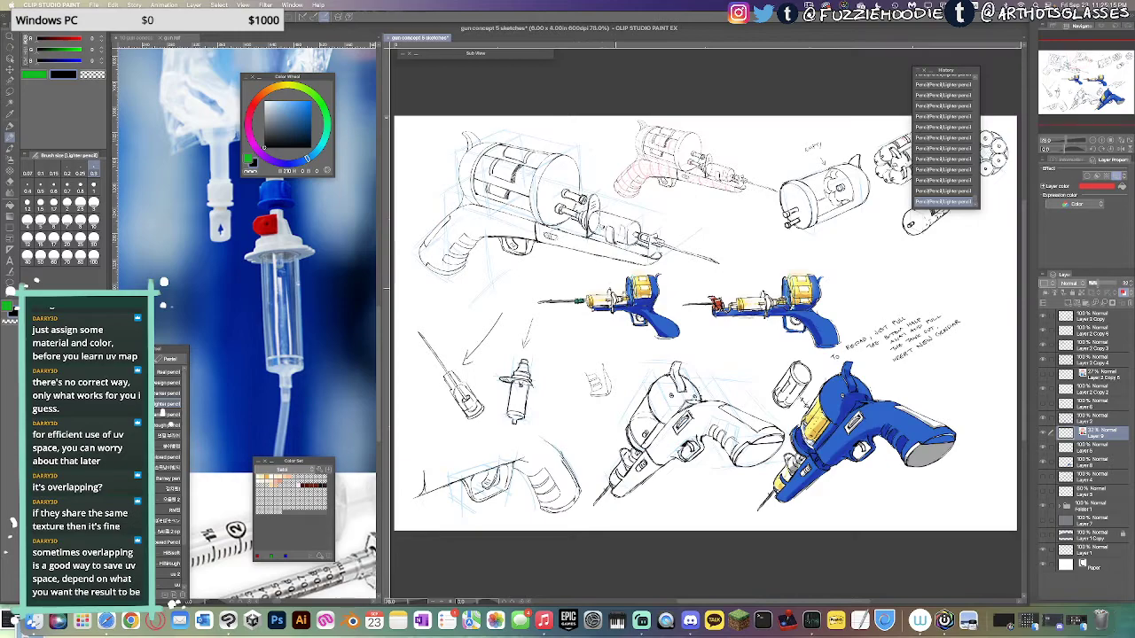
scroll(674, 308, up, 5)
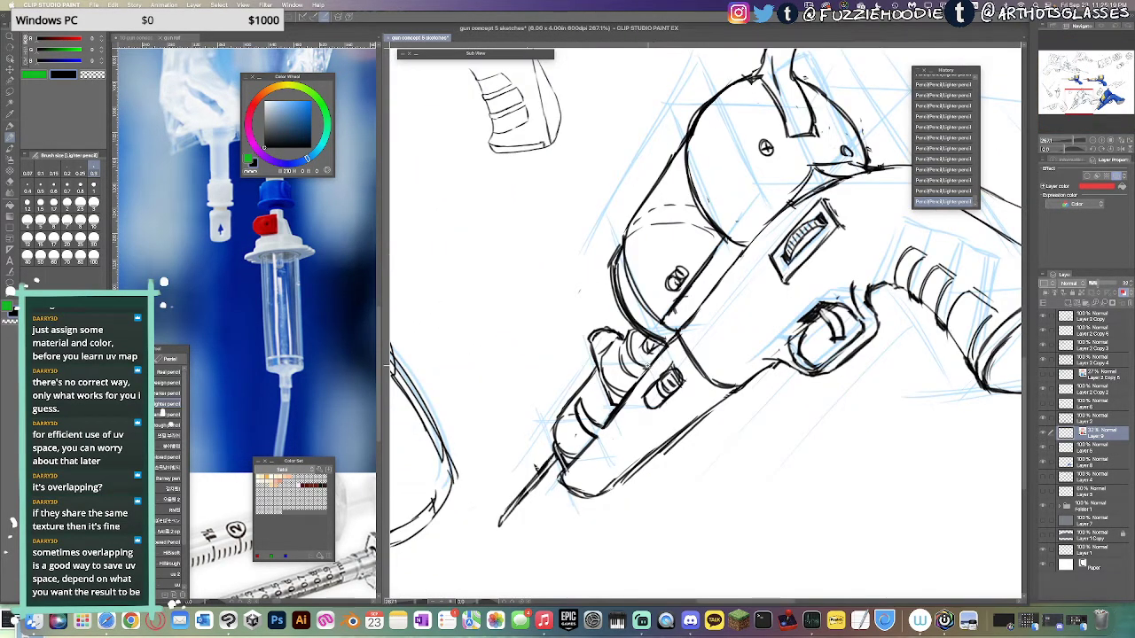
key(ctrl+0)
drag(640, 346, 619, 345)
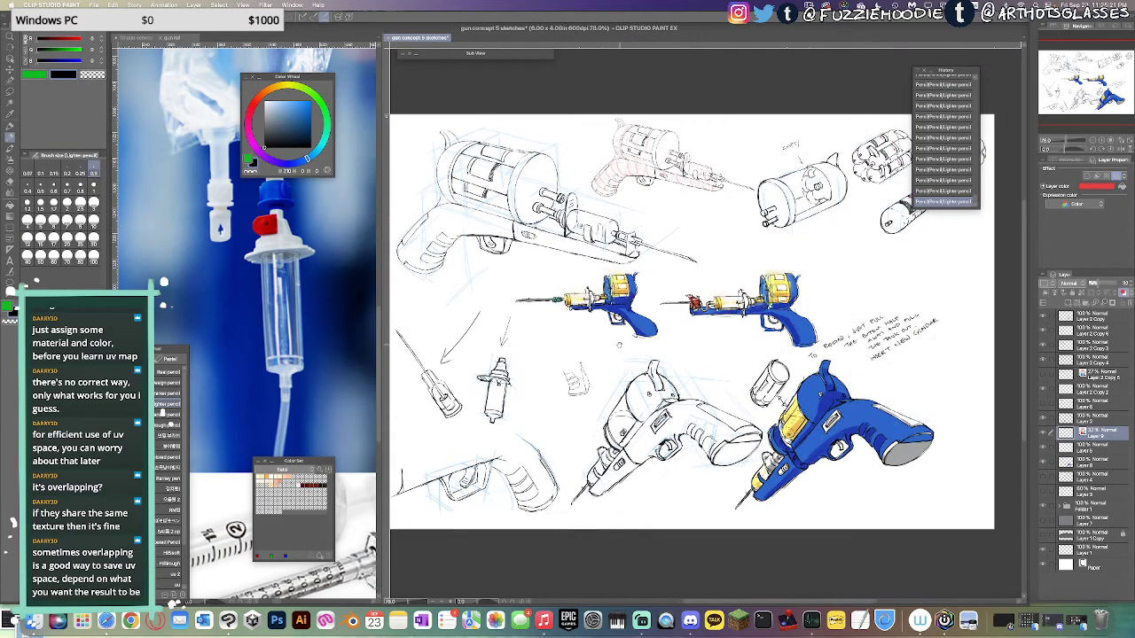
scroll(488, 377, up, 5)
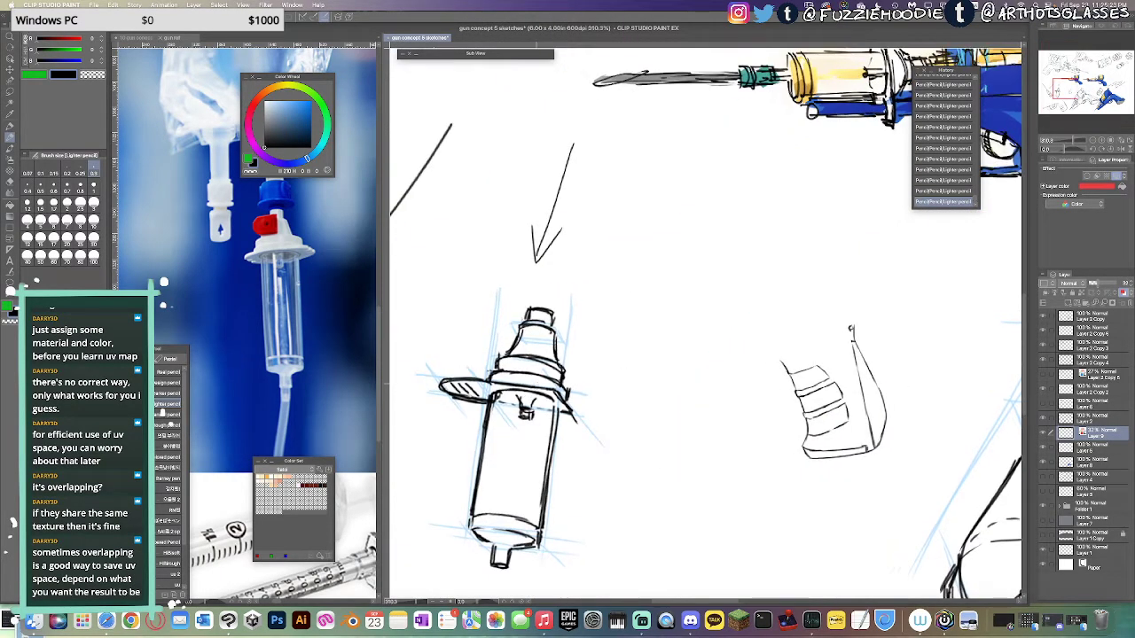
drag(537, 377, 586, 362)
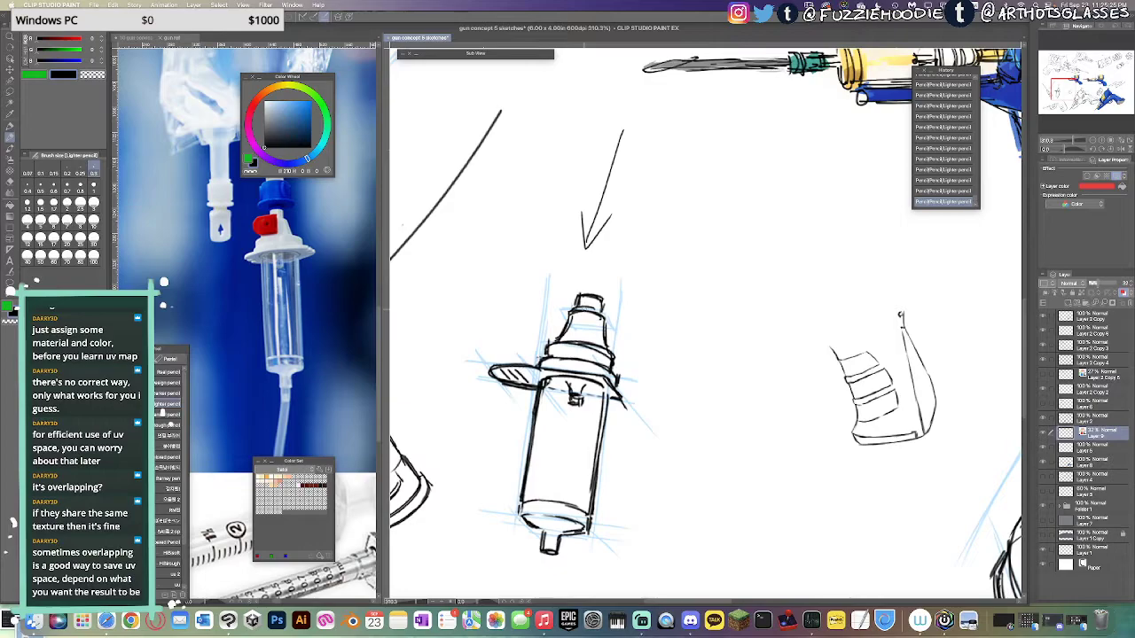
drag(588, 315, 594, 343)
drag(607, 405, 620, 364)
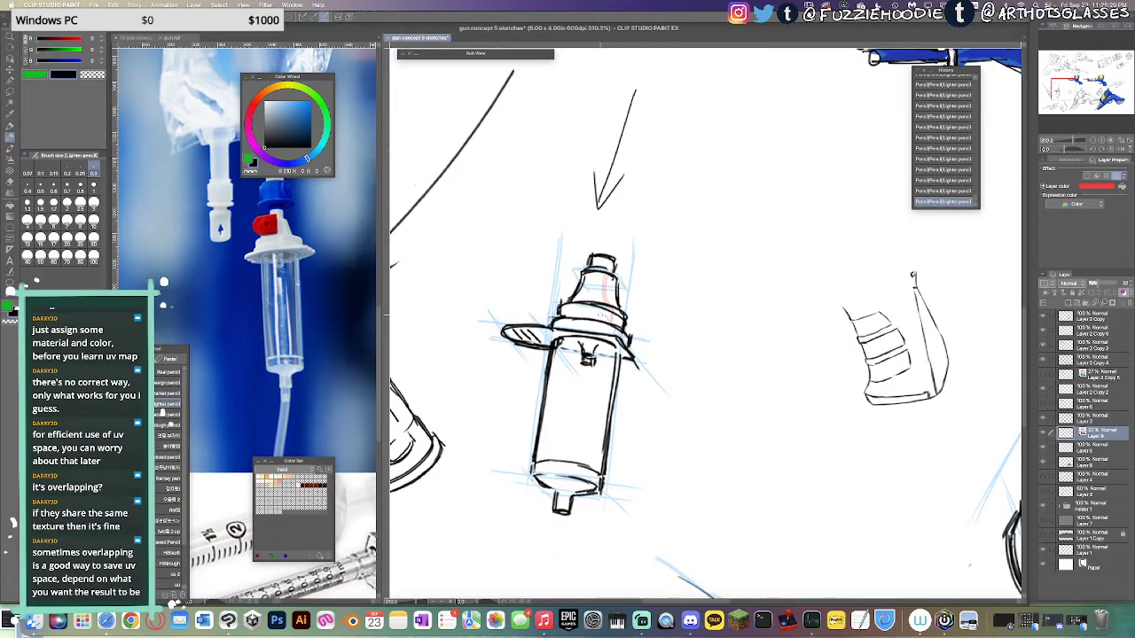
Add more lengthwise red contour lines over the syringe chamber's tapered neck and collar, undoing the strokes that miss
drag(596, 274, 582, 302)
drag(597, 272, 564, 333)
key(super+z)
key(super+z)
key(super+z)
key(super+z)
key(super+z)
key(super+z)
drag(591, 317, 592, 330)
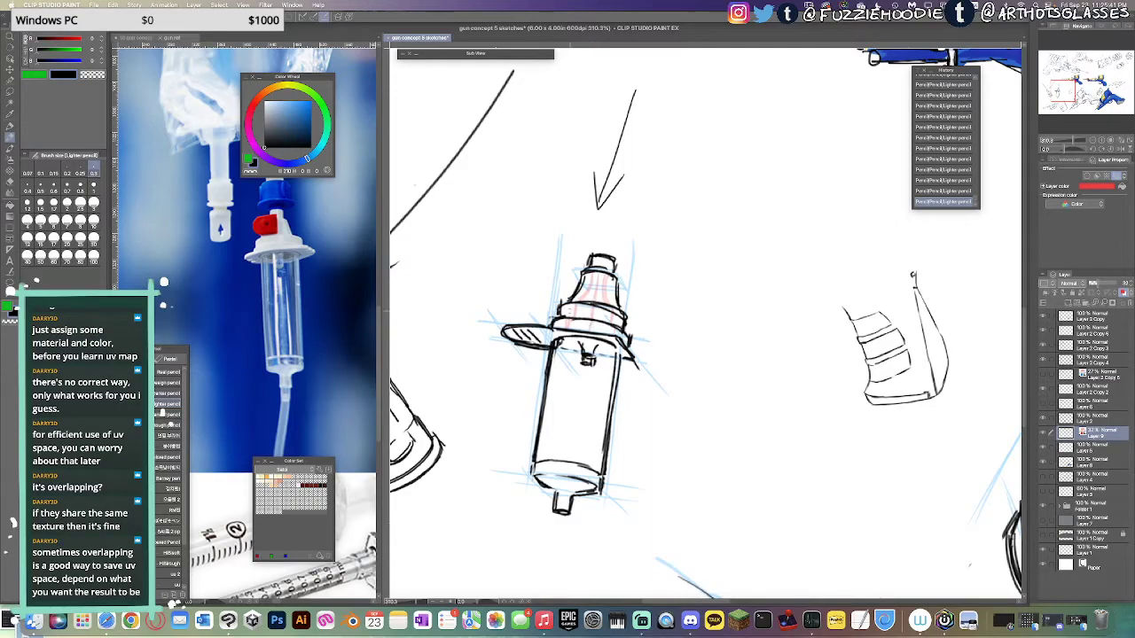
key(super+z)
drag(608, 255, 600, 267)
key(super+z)
Draw lengthwise red contour lines down the syringe chamber's transparent barrel and check them in a mirrored view
scroll(705, 324, down, 1)
drag(546, 429, 556, 443)
key(super+z)
key(super+z)
drag(564, 302, 548, 407)
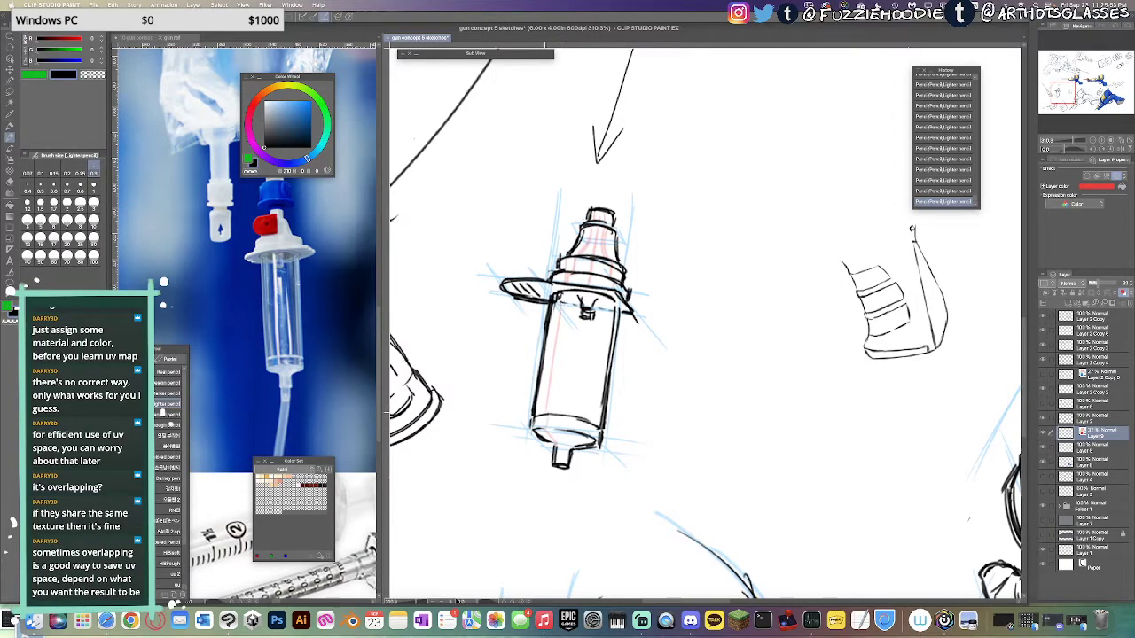
mouse_move(585, 323)
mouse_down()
mouse_move(572, 415)
mouse_move(585, 447)
mouse_up()
drag(608, 306, 591, 424)
key(h)
key(h)
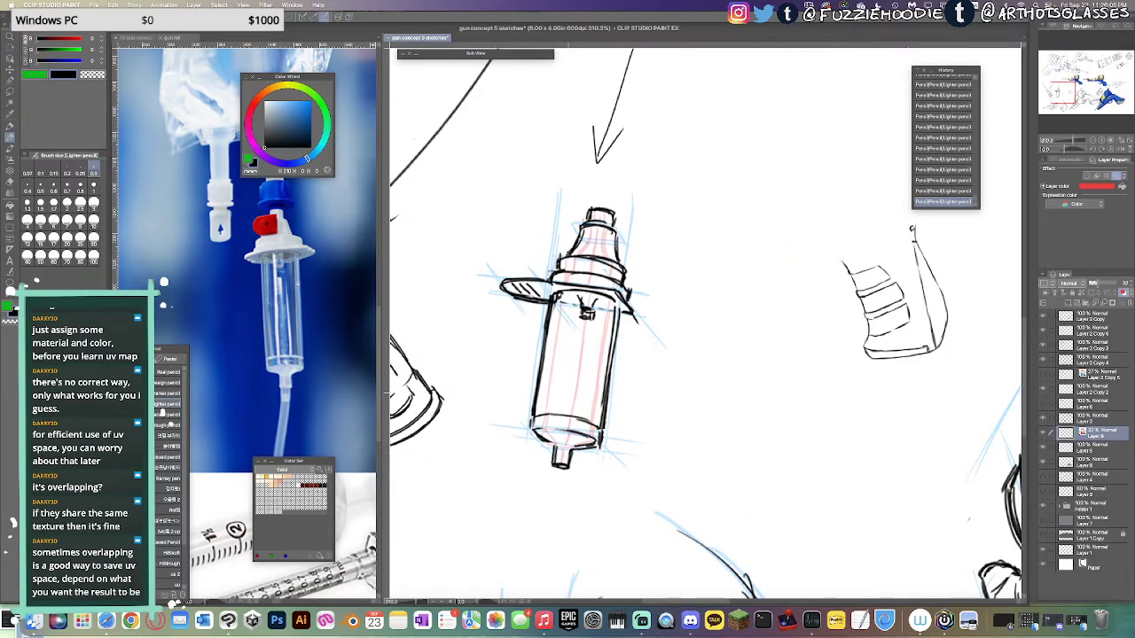
Draw two red elliptical contour rings around the syringe barrel, one near its lower end and one above it
drag(555, 384, 593, 397)
key(super+z)
key(super+z)
key(ctrl+shift+h)
mouse_move(815, 392)
mouse_down()
mouse_move(869, 388)
mouse_move(836, 402)
mouse_up()
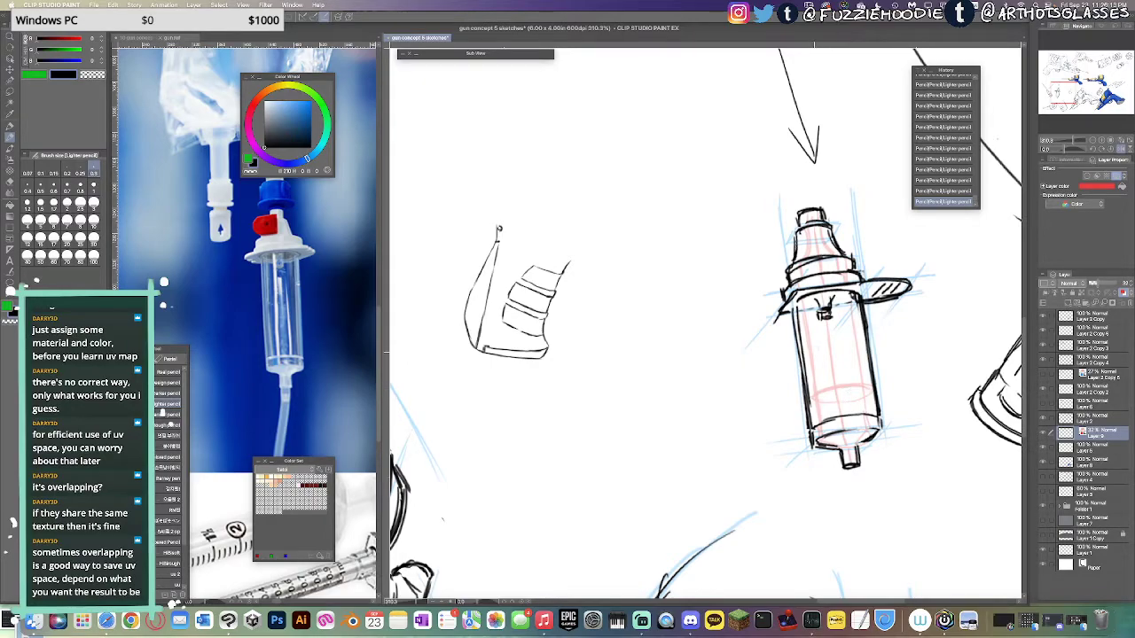
key(ctrl+z)
key(ctrl+y)
key(h)
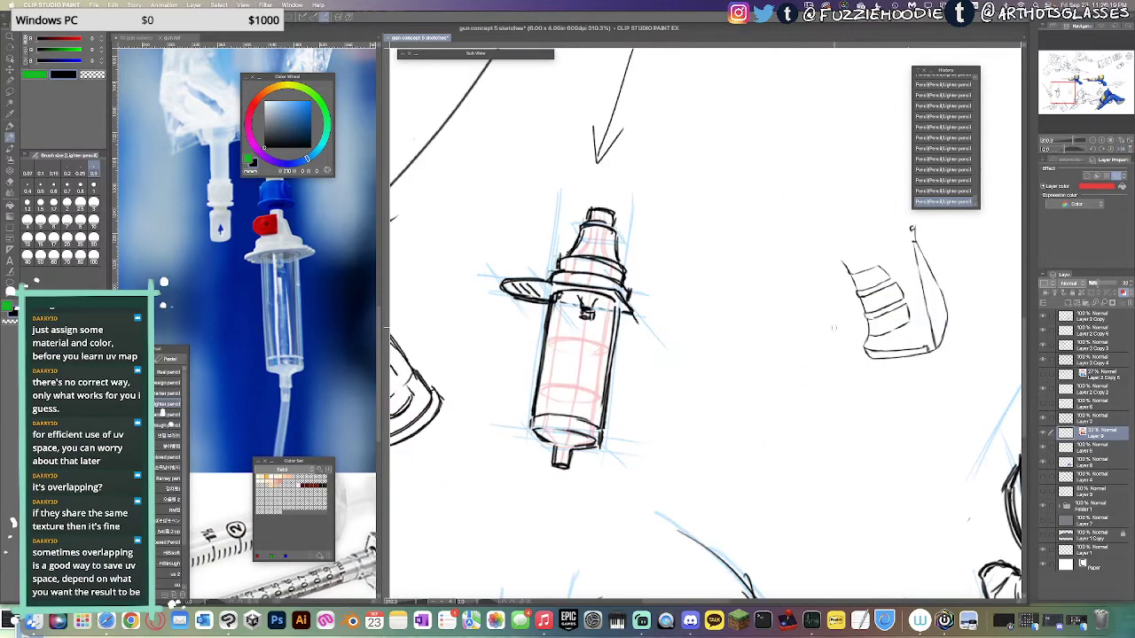
key(h)
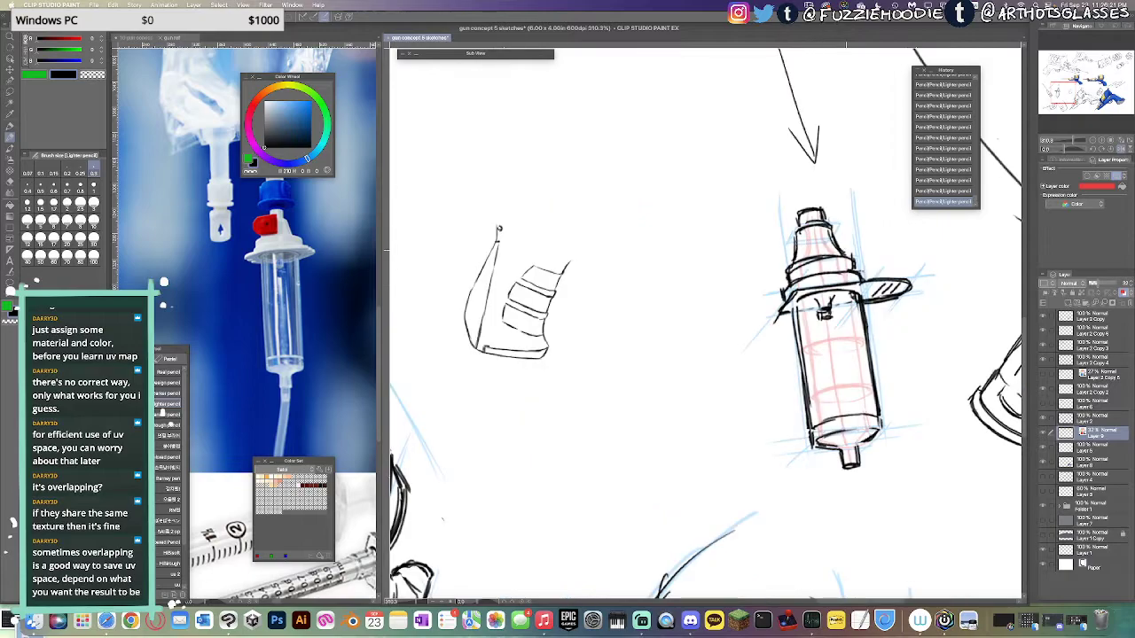
Lasso the syringe chamber on the topmost layer, then copy and paste it as a new layer
key(ctrl+0)
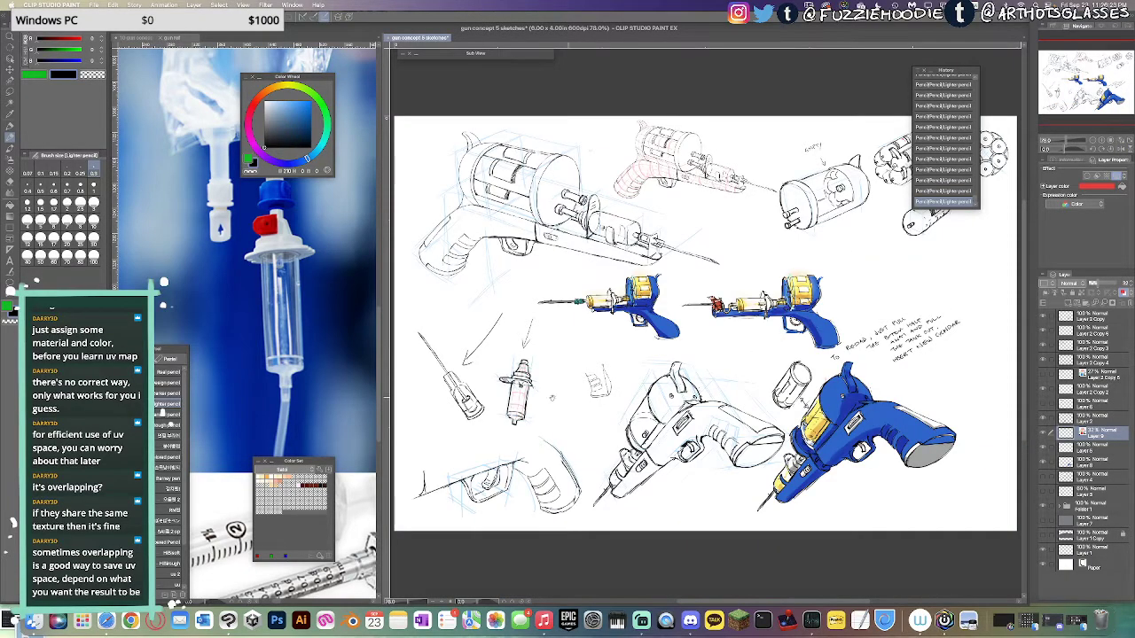
scroll(531, 399, up, 5)
scroll(567, 372, up, 2)
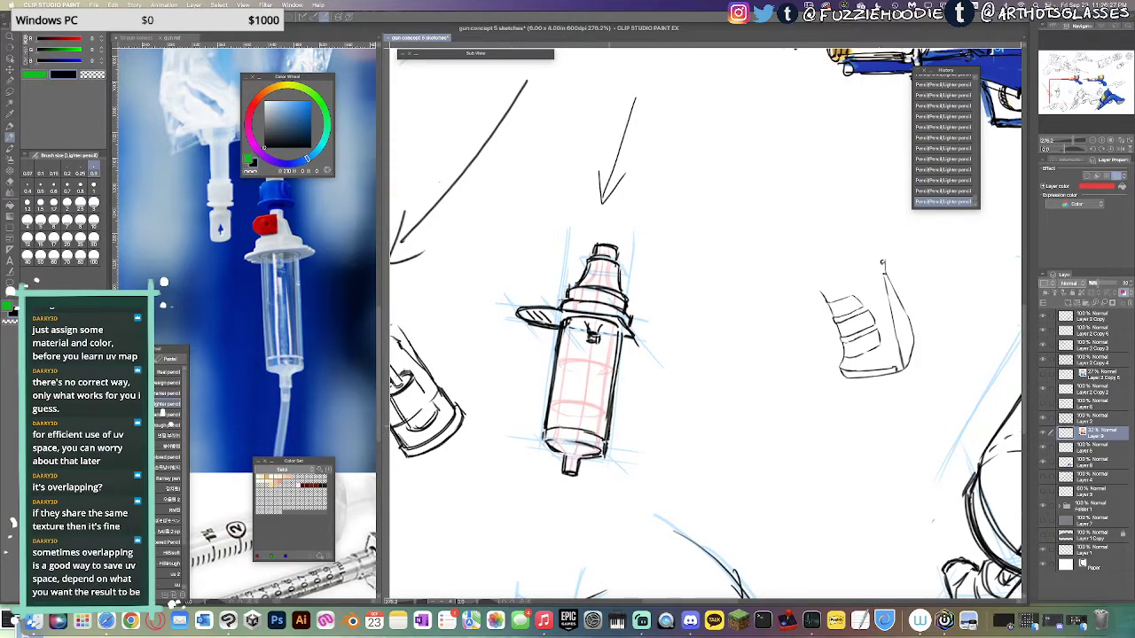
scroll(555, 381, up, 2)
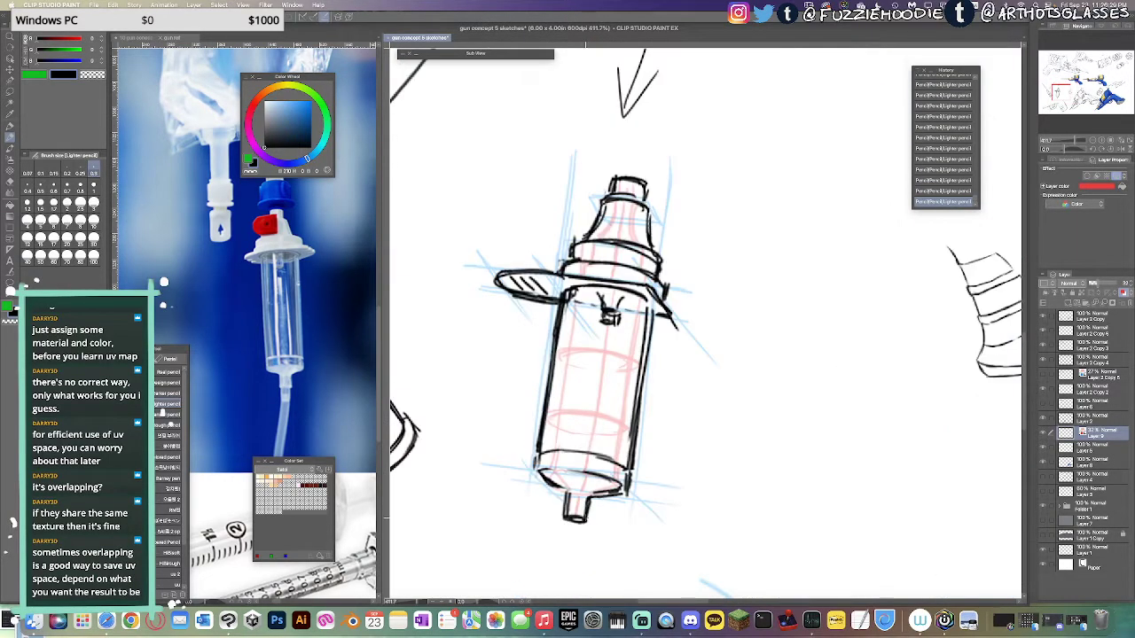
click(1093, 317)
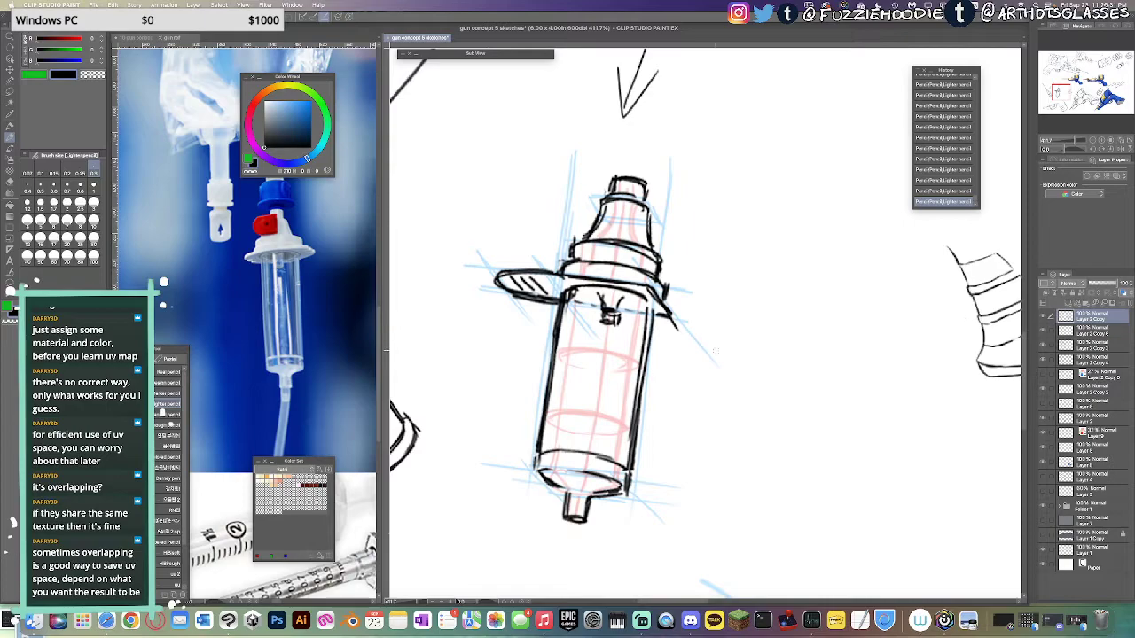
key(m)
scroll(709, 251, down, 2)
mouse_move(681, 205)
mouse_down()
mouse_move(580, 373)
mouse_move(746, 289)
mouse_up()
key(ctrl+c)
key(ctrl+v)
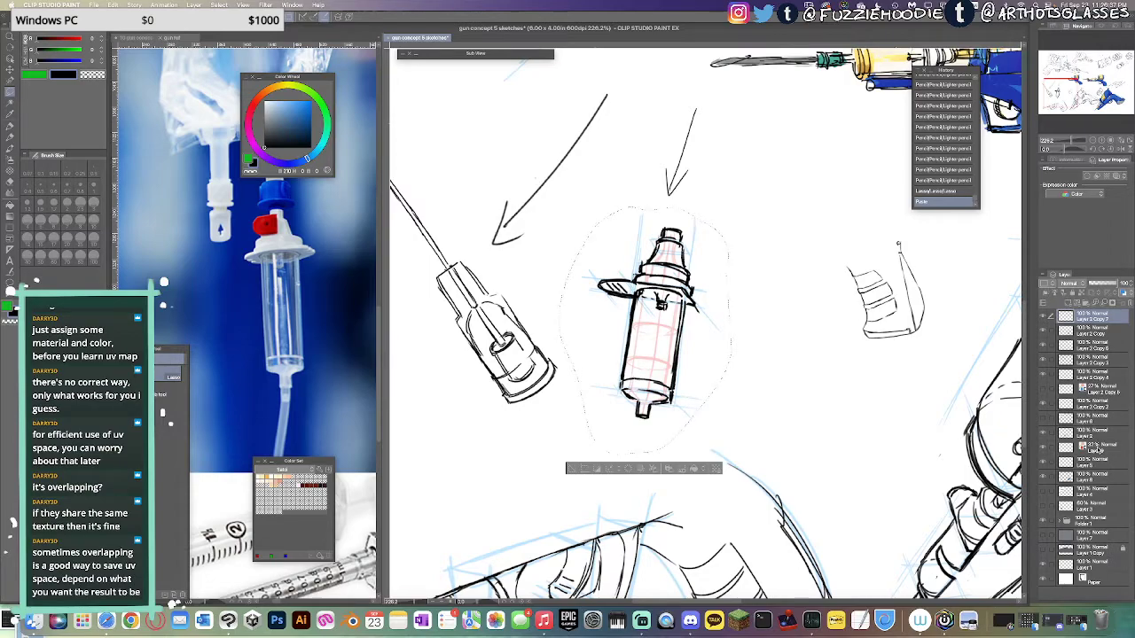
Move the pasted syringe copy together with its red contour lines beside the original sketch and clear the selection
click(1101, 452)
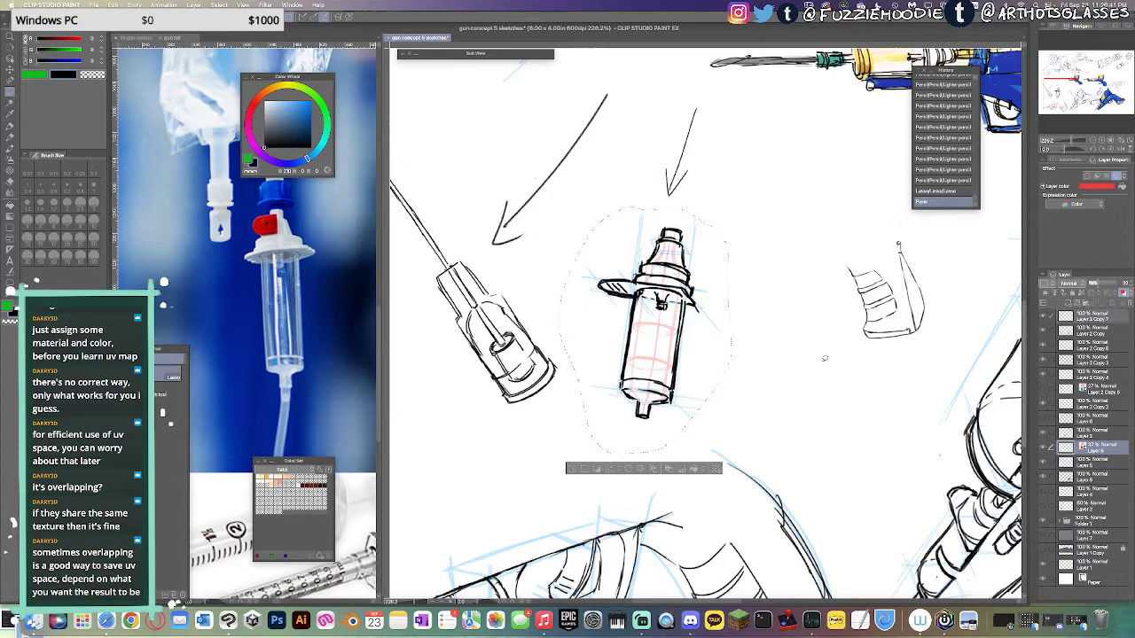
key(ctrl+t)
drag(686, 353, 812, 363)
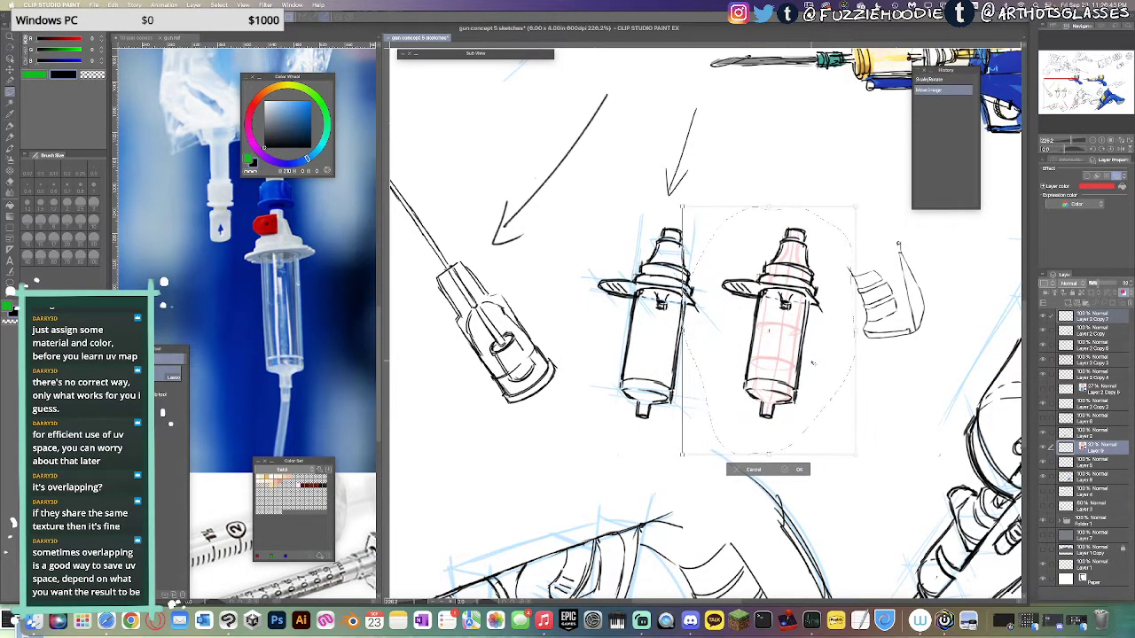
drag(795, 421, 788, 428)
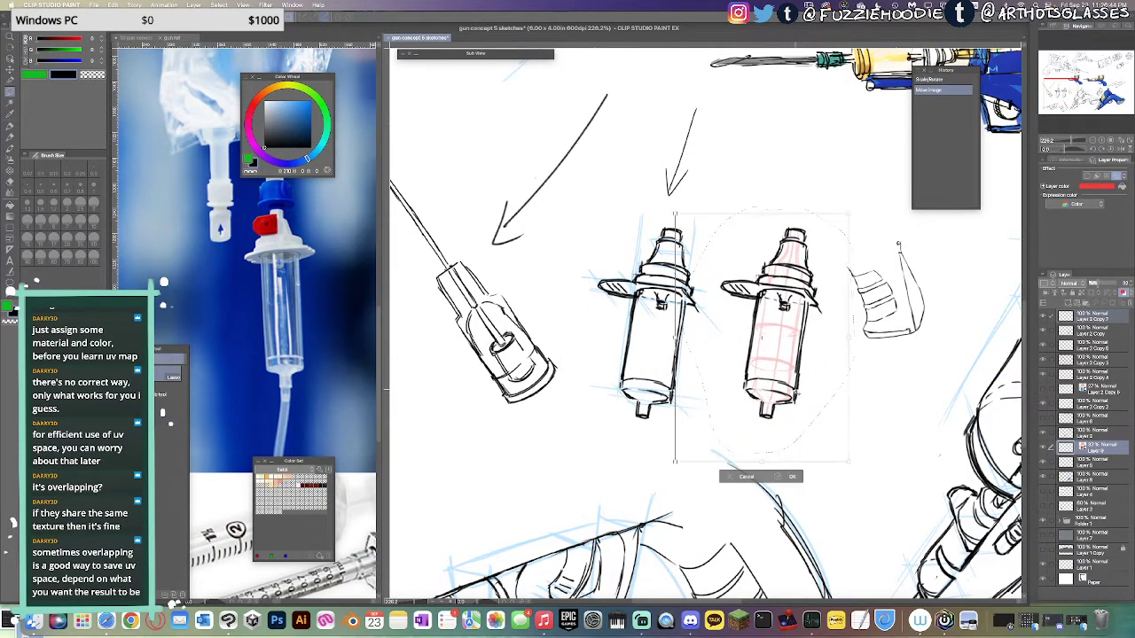
click(788, 476)
key(super+d)
drag(716, 457, 796, 419)
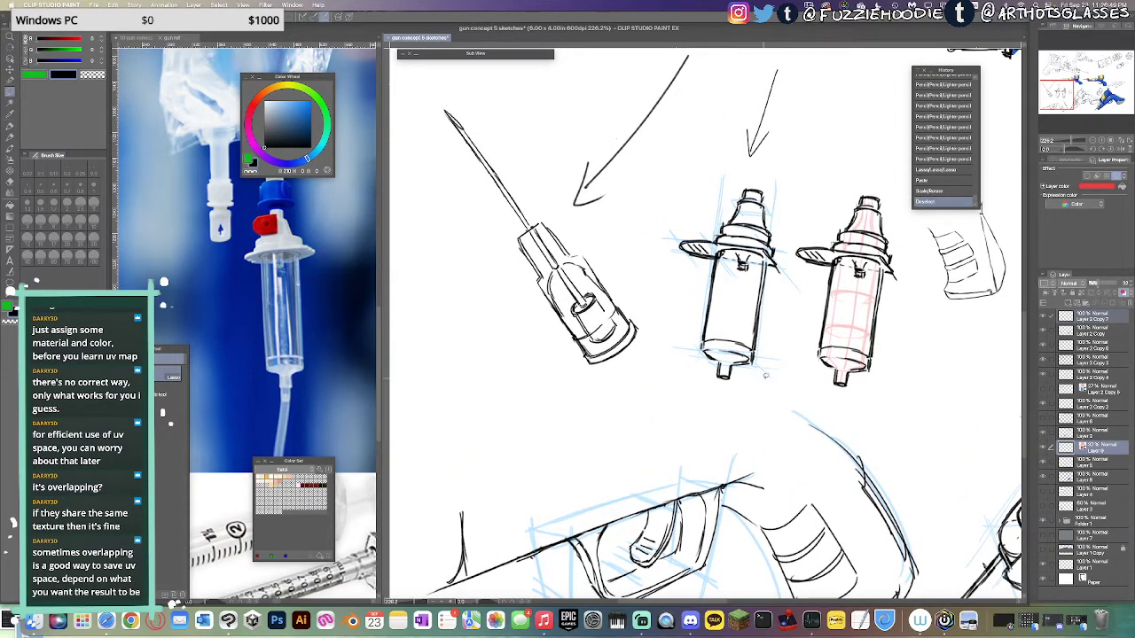
key(h)
key(h)
Try to draw curved red contour lines across the needle hub's collar and rounded inner dome
drag(530, 283, 569, 351)
scroll(569, 345, up, 4)
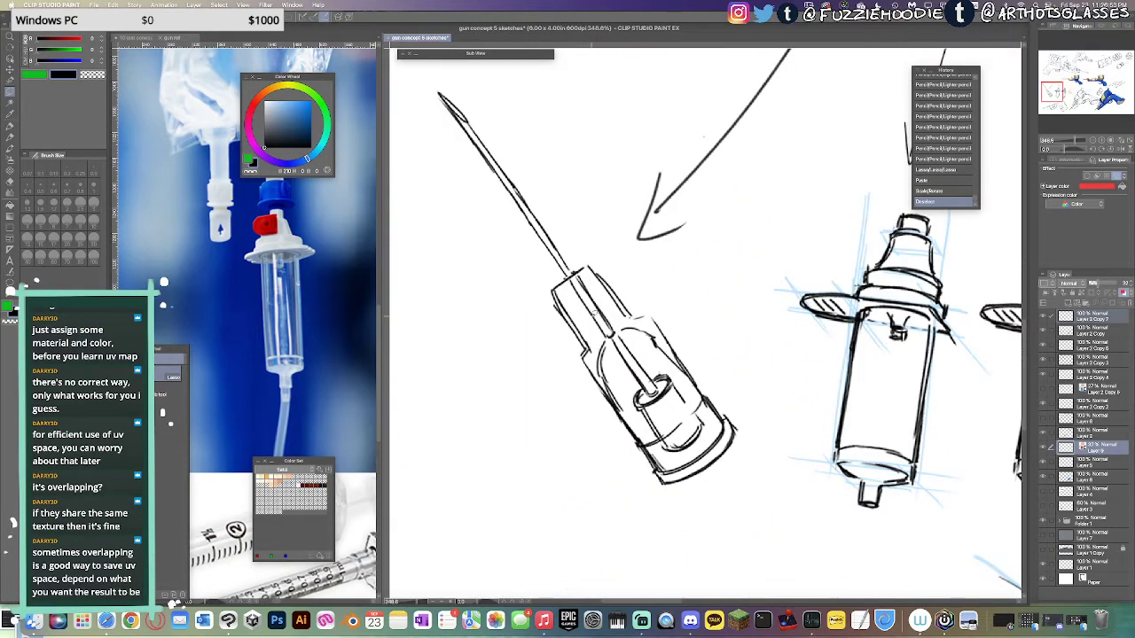
key(p)
scroll(573, 347, up, 4)
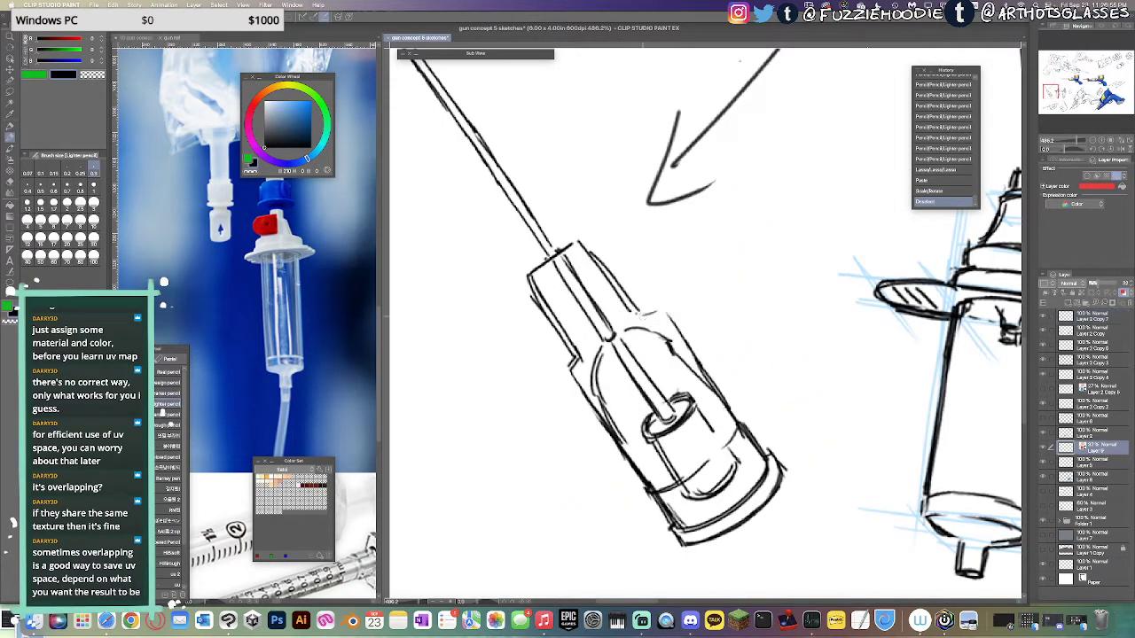
scroll(619, 332, up, 2)
drag(606, 454, 678, 433)
key(super+z)
drag(608, 463, 727, 380)
key(ctrl+z)
key(ctrl+z)
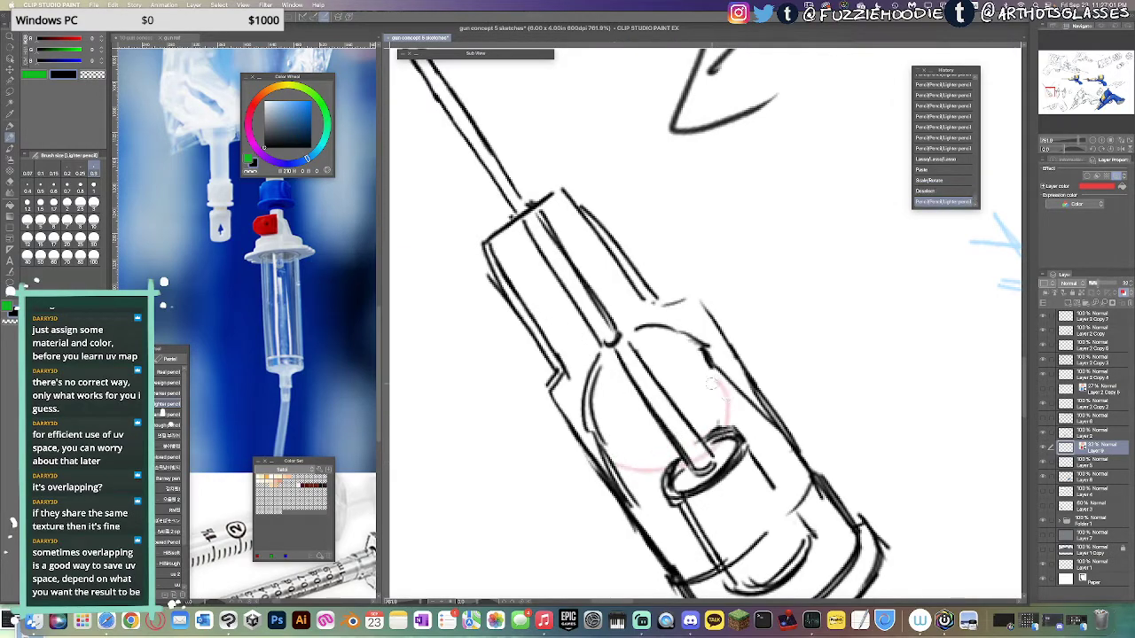
key(ctrl+z)
drag(610, 463, 729, 390)
drag(563, 325, 581, 313)
drag(584, 317, 629, 283)
key(h)
key(h)
scroll(681, 297, down, 2)
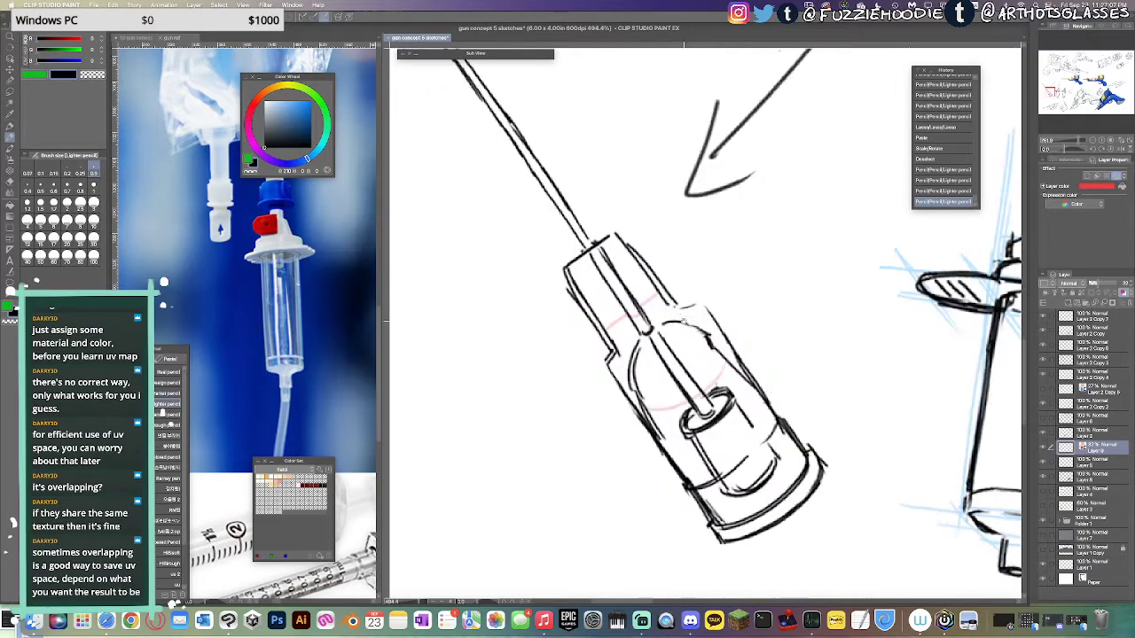
Undo the red contour strokes on the needle hub
key(ctrl+z)
key(ctrl+z)
key(ctrl+z)
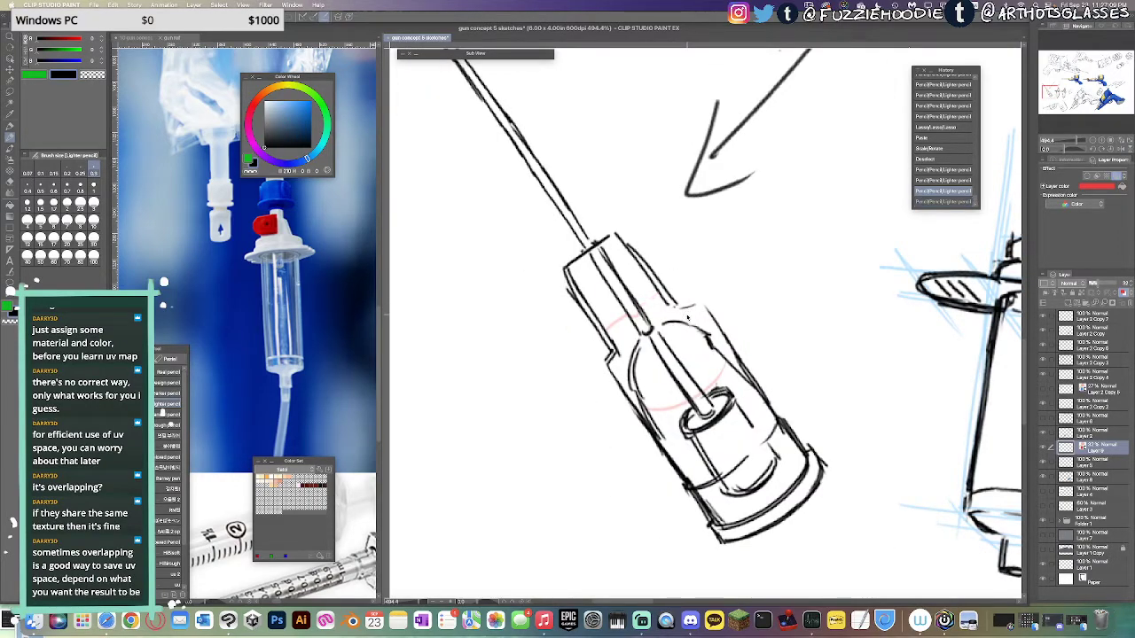
scroll(738, 399, down, 2)
key(ctrl+z)
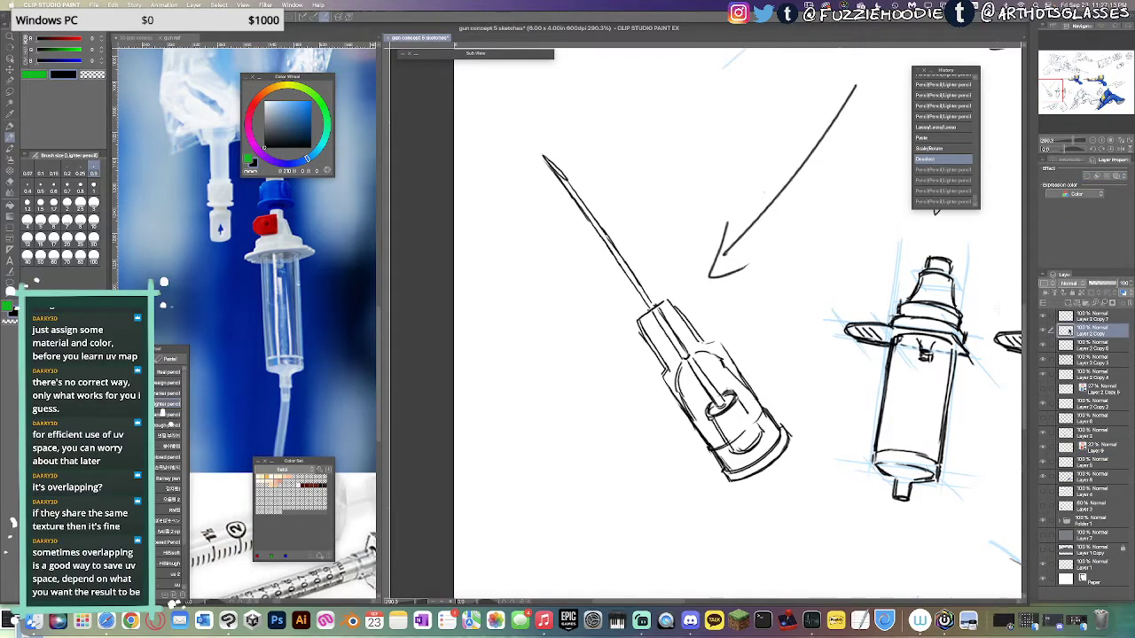
key(m)
mouse_move(771, 339)
mouse_down()
mouse_move(706, 294)
mouse_move(590, 150)
mouse_move(505, 130)
mouse_move(493, 196)
mouse_up()
key(super+d)
Draw four rows of red contour lines across the needle hub's narrow collar on the red 37% layer
scroll(736, 354, up, 2)
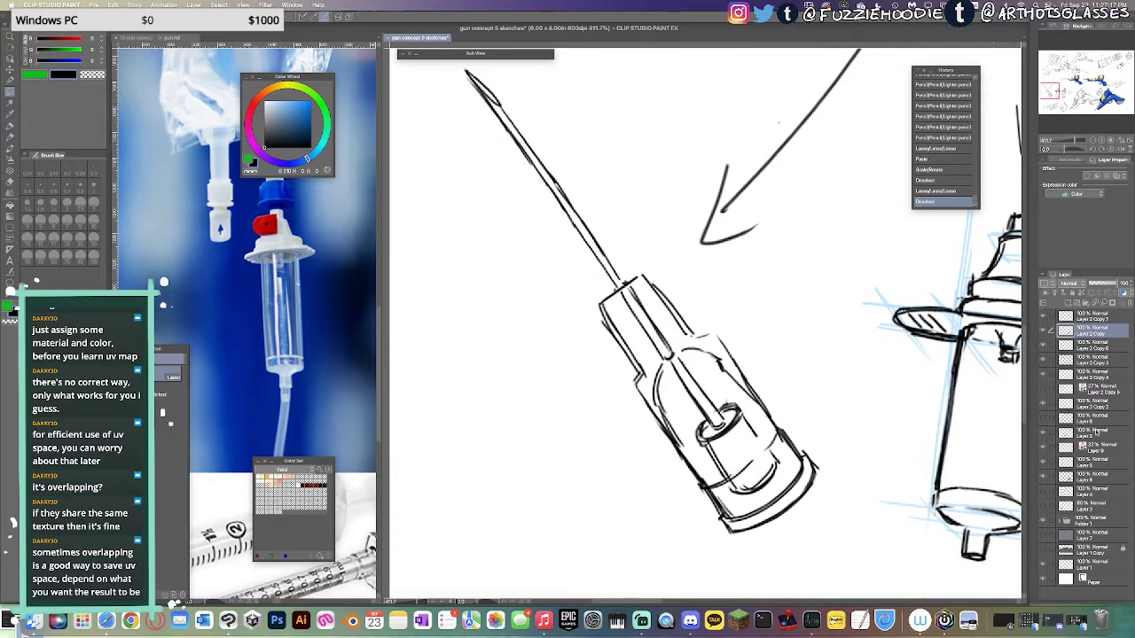
click(1097, 448)
key(p)
scroll(652, 332, up, 2)
drag(614, 343, 673, 300)
key(super+z)
drag(596, 320, 636, 291)
key(super+z)
drag(631, 297, 655, 274)
drag(625, 369, 688, 321)
key(super+z)
key(super+z)
key(super+z)
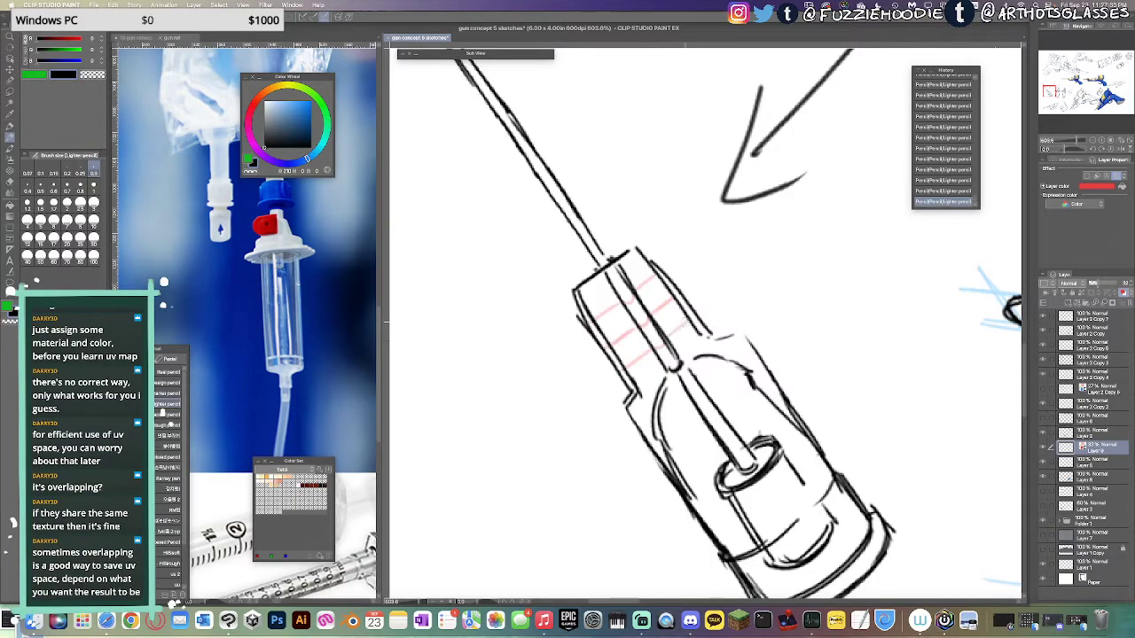
drag(582, 305, 644, 262)
Draw curved red contour lines around the needle hub's rounded dome and lower body, mirroring the view for the lower curves
drag(669, 349, 651, 324)
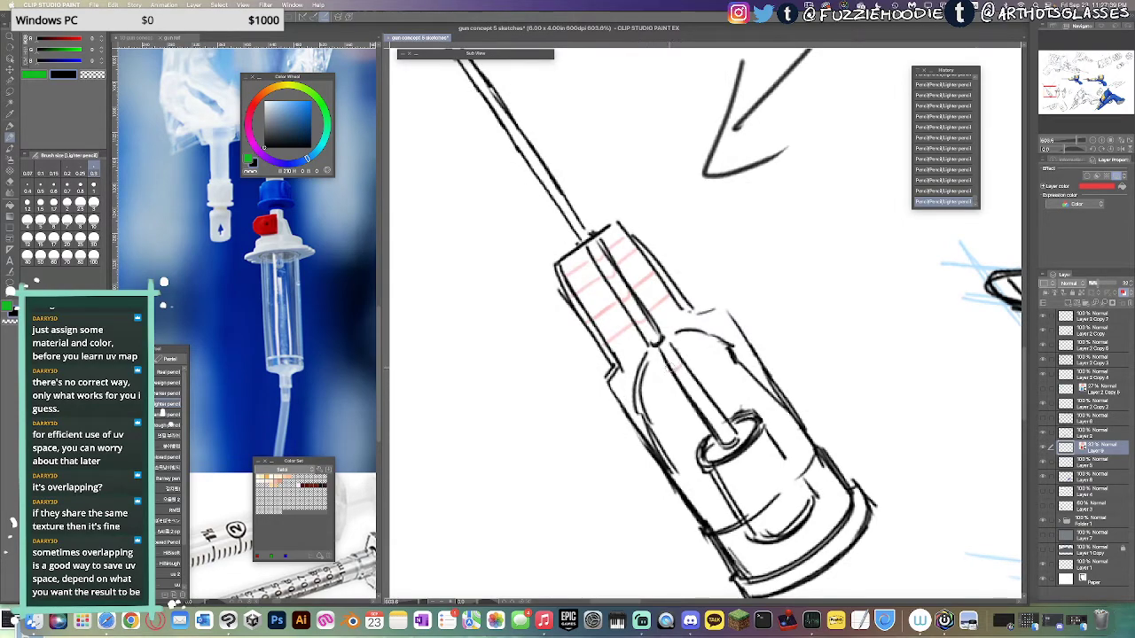
mouse_move(654, 416)
mouse_down()
mouse_move(715, 390)
mouse_move(716, 355)
mouse_up()
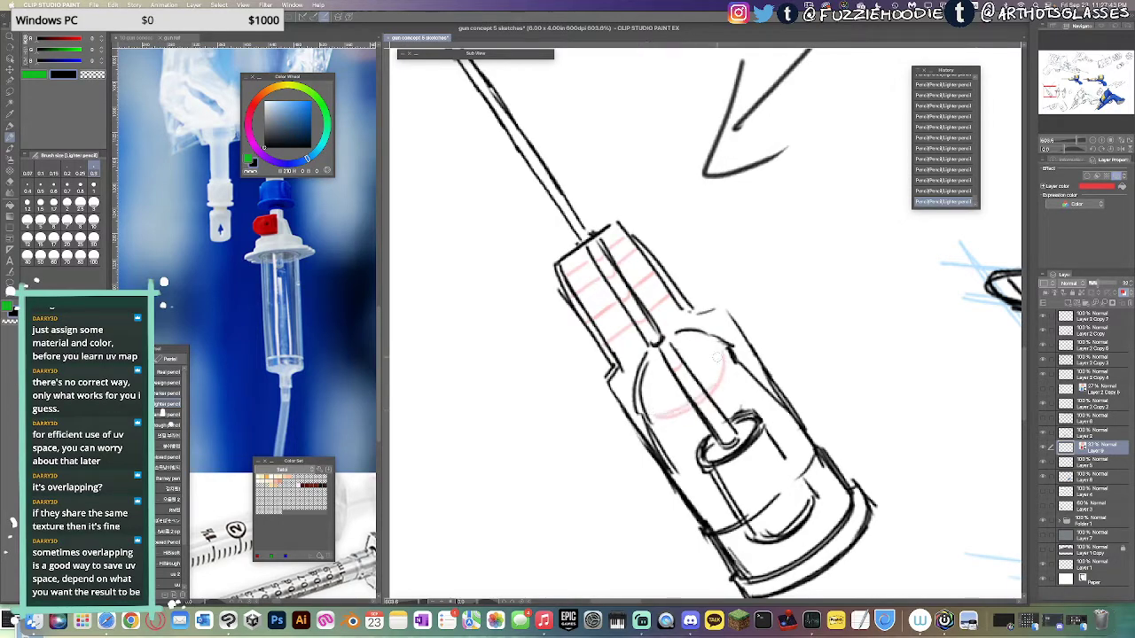
key(h)
mouse_move(623, 414)
mouse_down()
mouse_move(675, 503)
mouse_move(705, 517)
mouse_move(715, 493)
mouse_up()
key(super+z)
key(super+z)
drag(627, 409, 716, 501)
drag(637, 443, 718, 502)
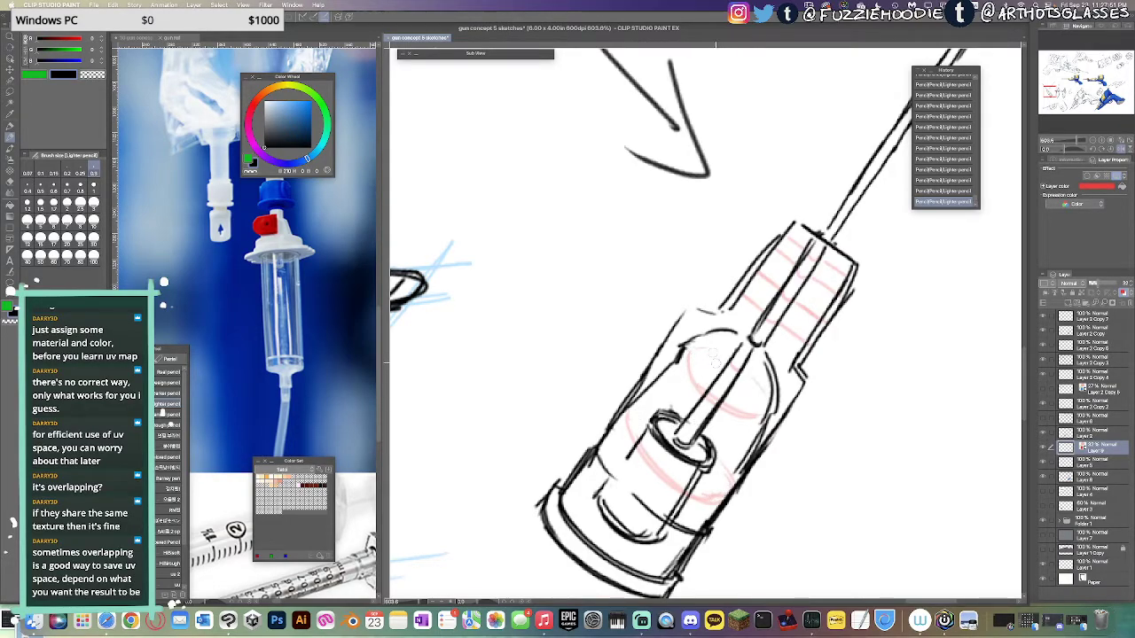
Draw curved red contour lines around the needle hub's inner plug and along its base rim, redoing the strokes that miss
mouse_move(605, 494)
mouse_down()
mouse_move(601, 429)
mouse_move(614, 421)
mouse_move(679, 472)
mouse_up()
key(super+z)
drag(606, 415, 659, 461)
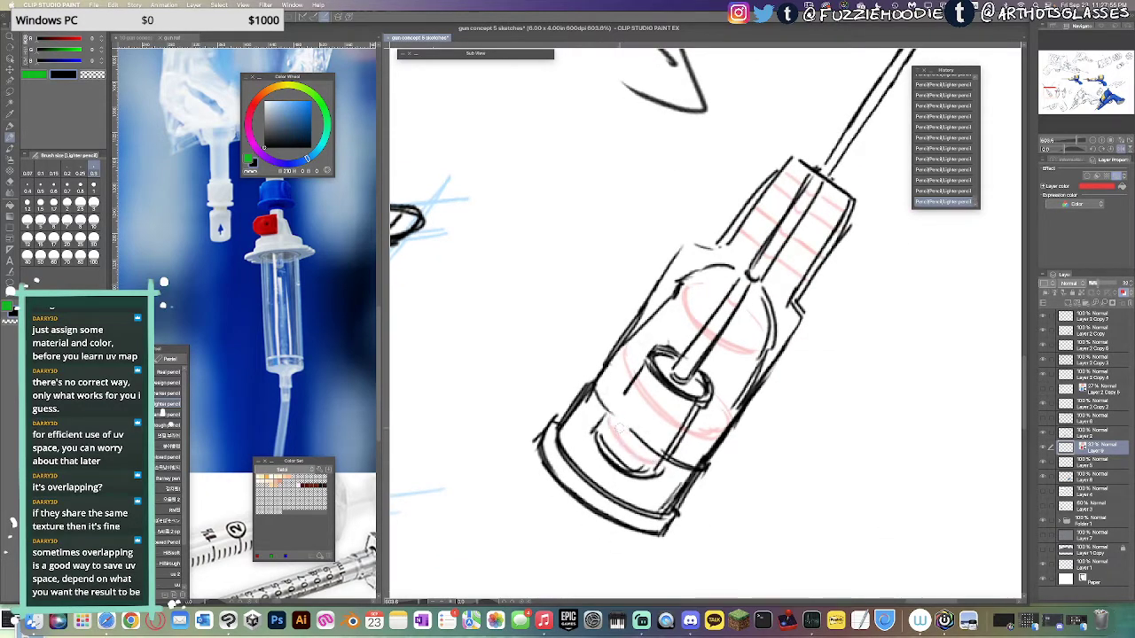
drag(582, 417, 680, 486)
key(super+z)
key(super+z)
drag(580, 427, 661, 502)
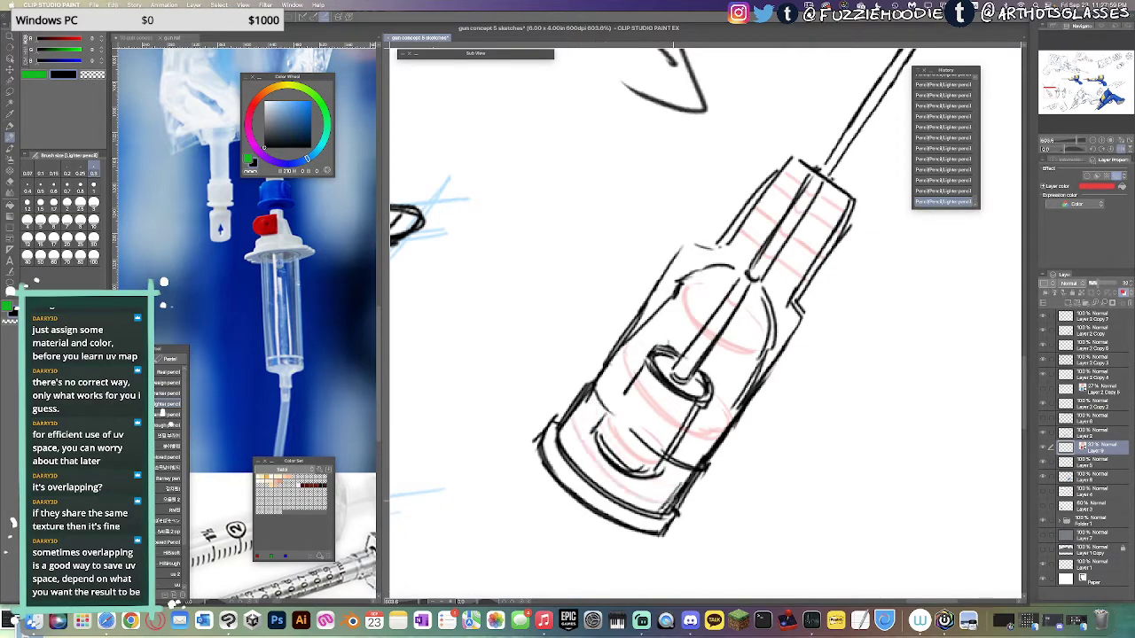
Draw lengthwise red contour lines down one side of the needle hub's collar and dome, in the mirrored view
key(h)
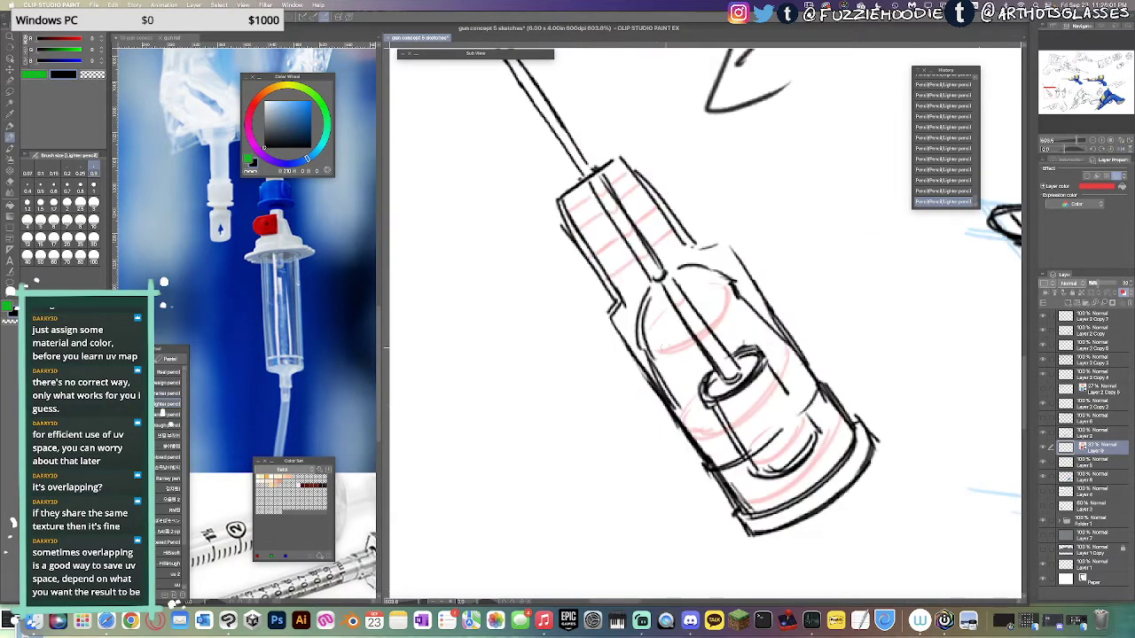
key(h)
key(h)
drag(579, 206, 620, 257)
drag(590, 217, 733, 452)
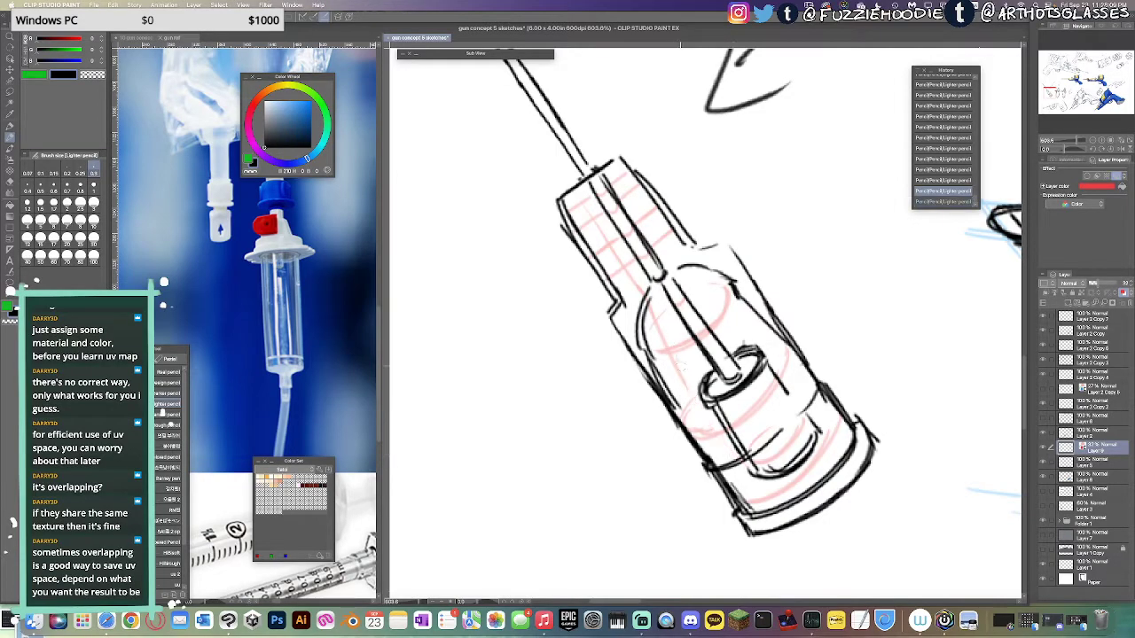
drag(653, 298, 665, 343)
key(c)
drag(653, 300, 672, 343)
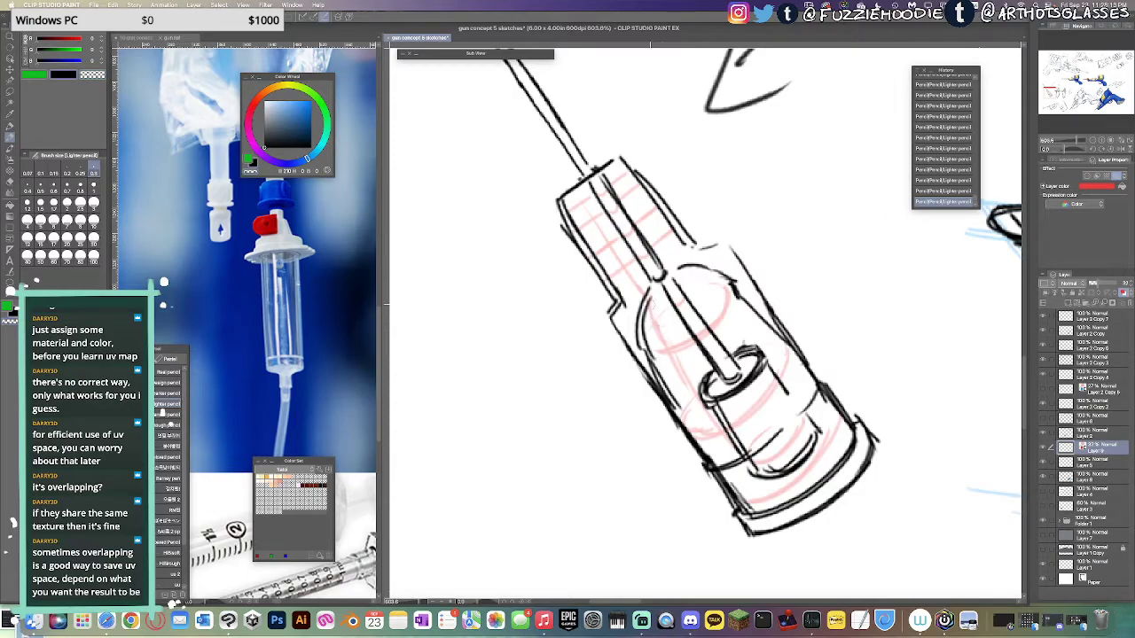
Draw lengthwise red contour lines along the other side of the needle hub's collar and lower body, undoing stray strokes
key(h)
mouse_move(726, 270)
mouse_down()
mouse_move(678, 299)
mouse_move(621, 364)
mouse_move(564, 458)
mouse_up()
key(super+z)
drag(725, 270, 782, 195)
key(super+minus)
key(super+z)
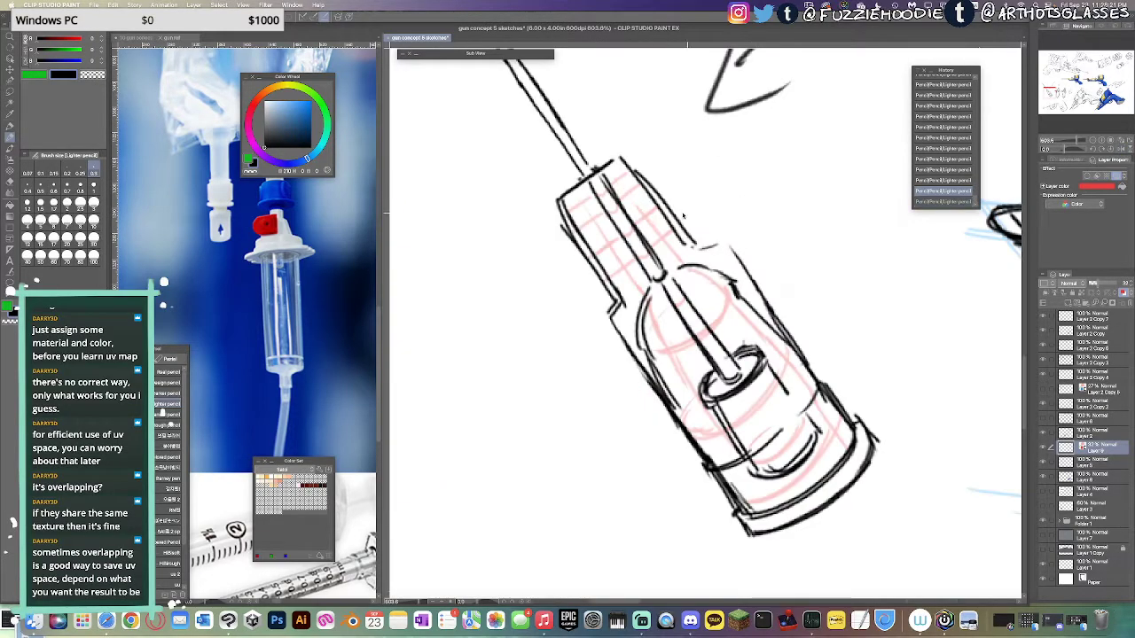
Add a short red contour line near the collar's edge and curved ones across the hub's shoulders, undoing misplaced strokes
drag(581, 195, 591, 218)
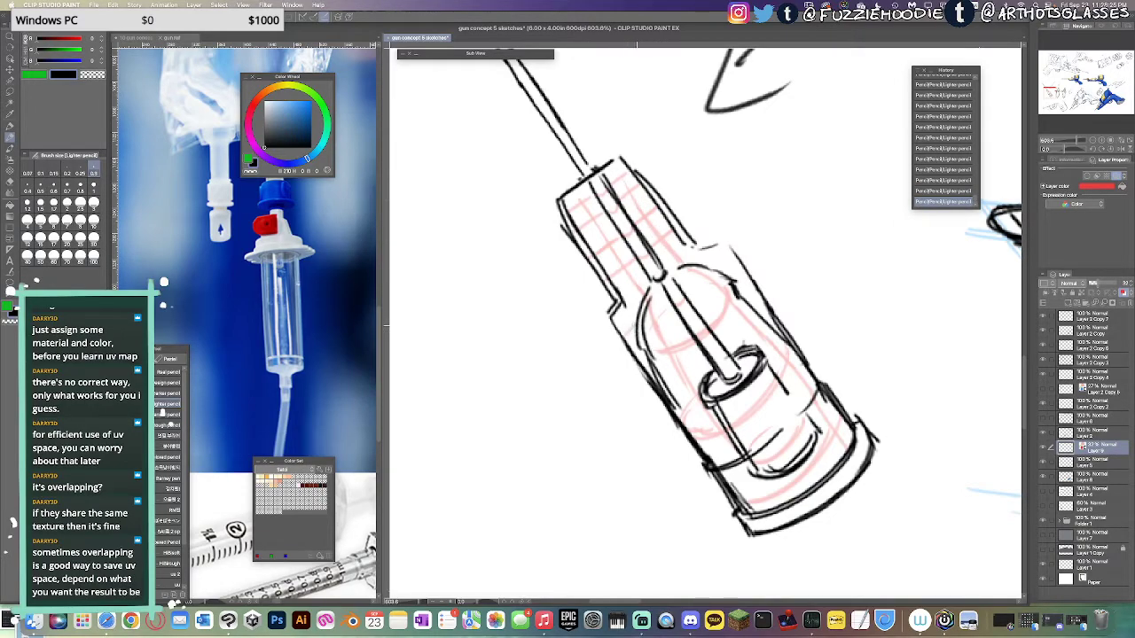
key(ctrl+z)
drag(642, 355, 678, 313)
key(super+z)
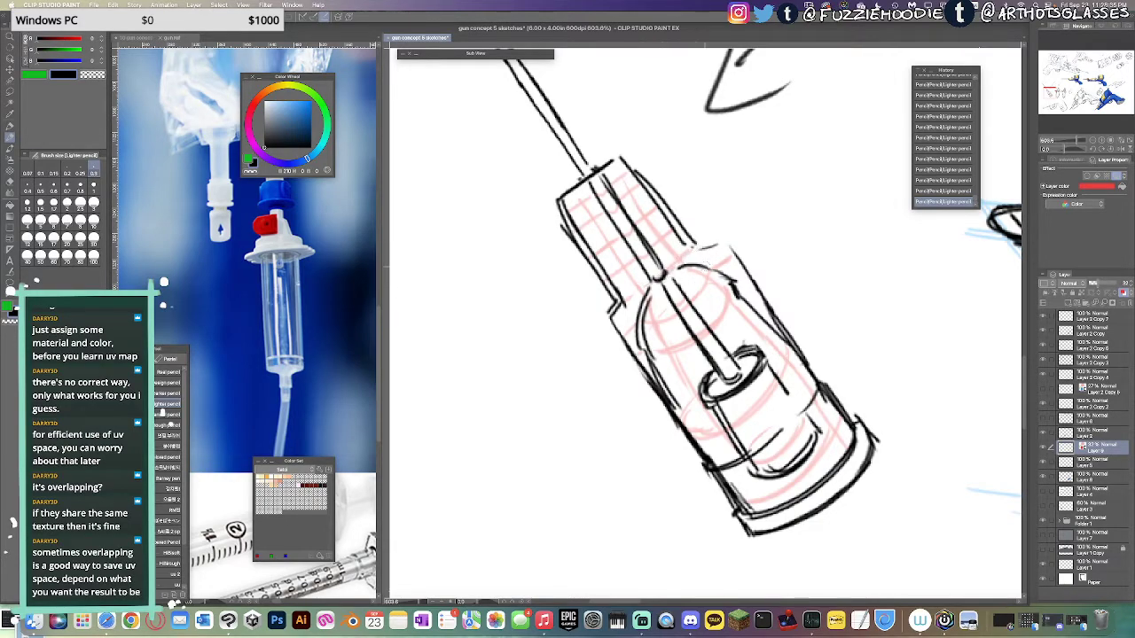
key(ctrl+0)
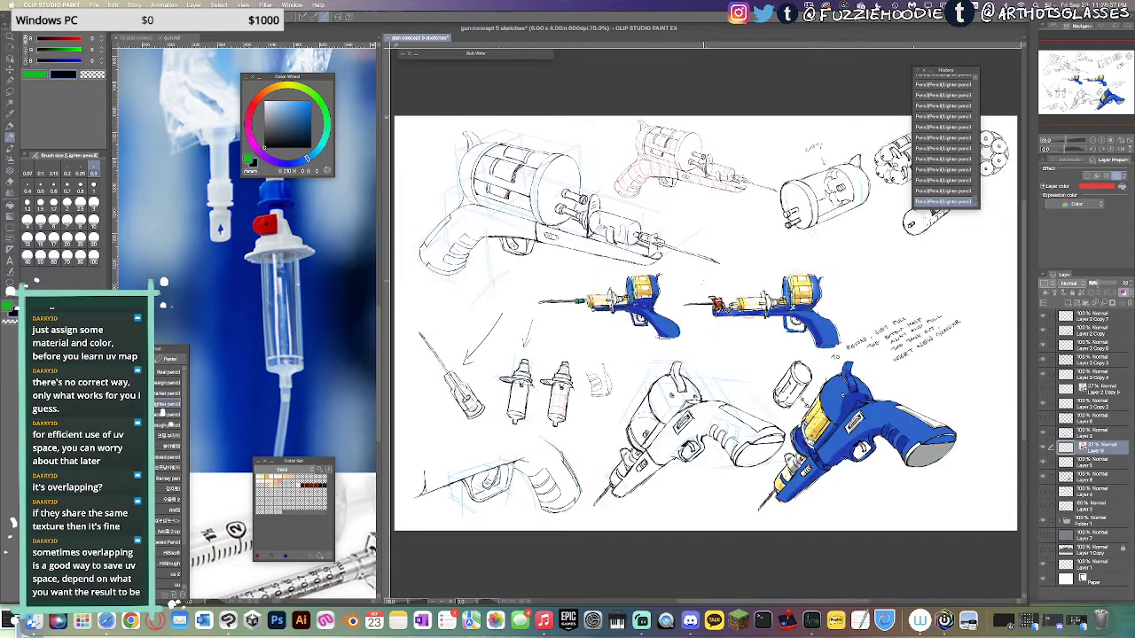
key(h)
key(h)
scroll(665, 418, up, 3)
drag(726, 268, 730, 326)
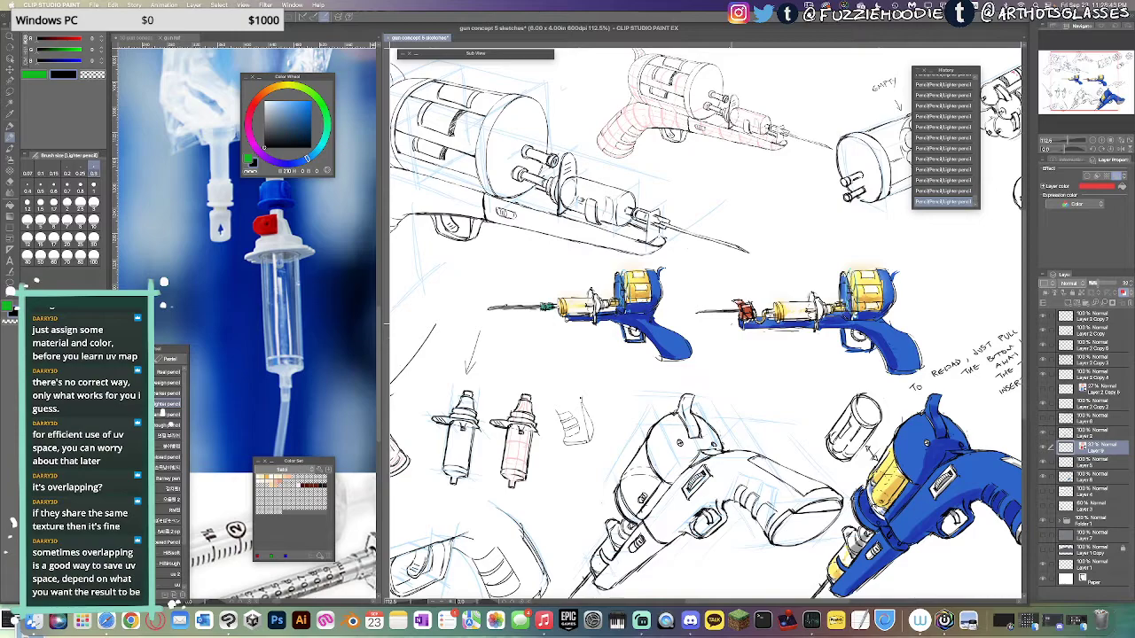
Show the grey Layer 7 behind the sketches at 16% opacity and save the file
key(super+0)
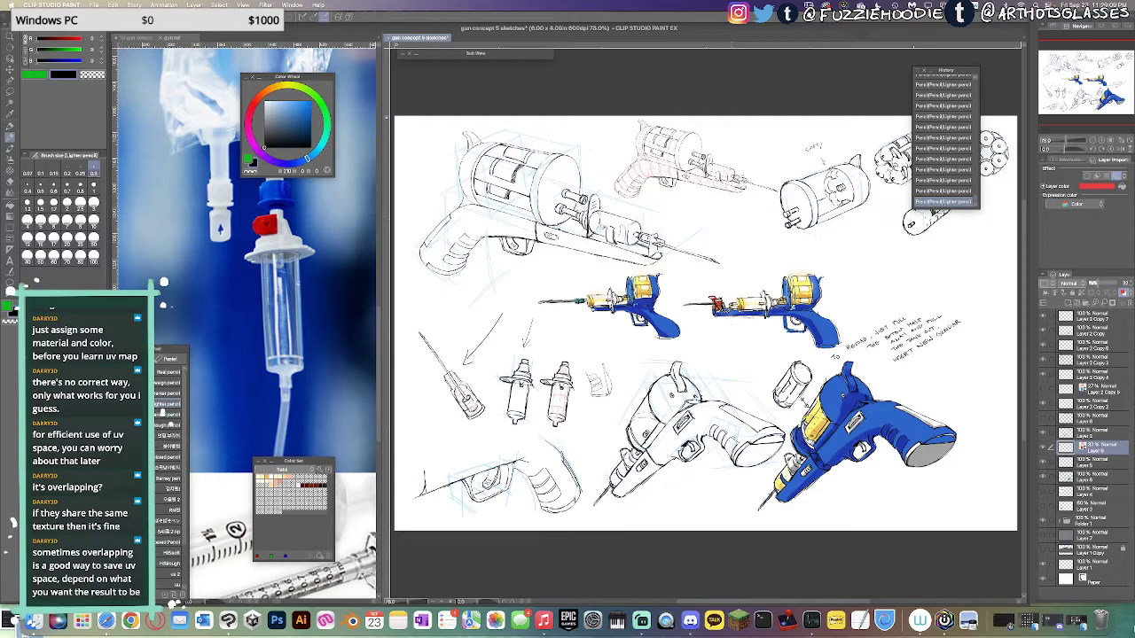
click(1103, 537)
click(1044, 535)
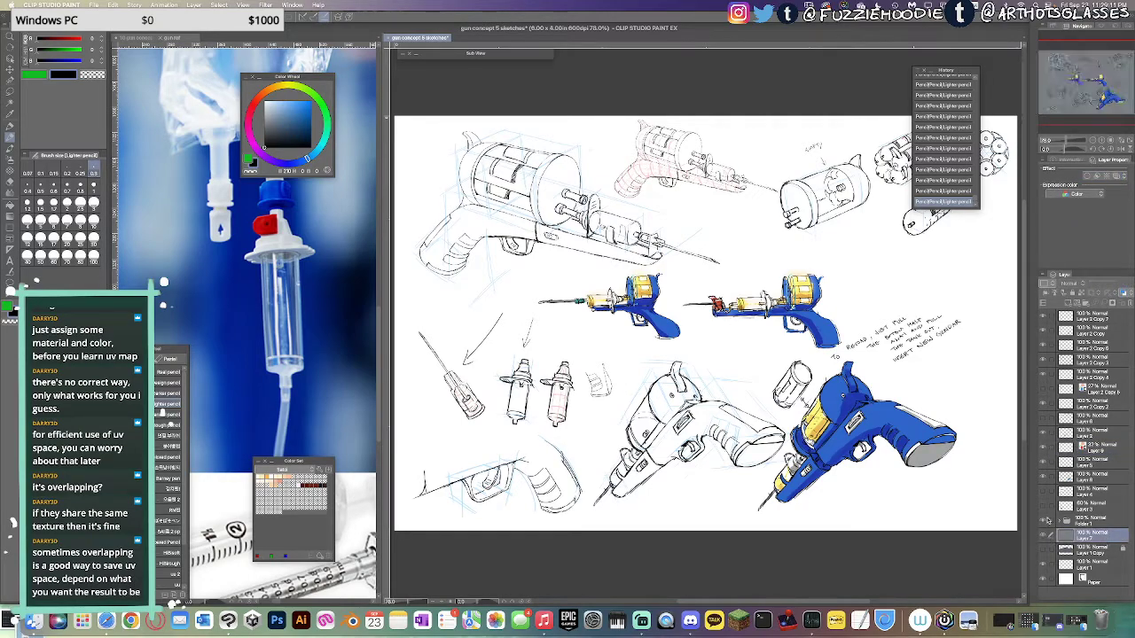
drag(1103, 283, 1089, 284)
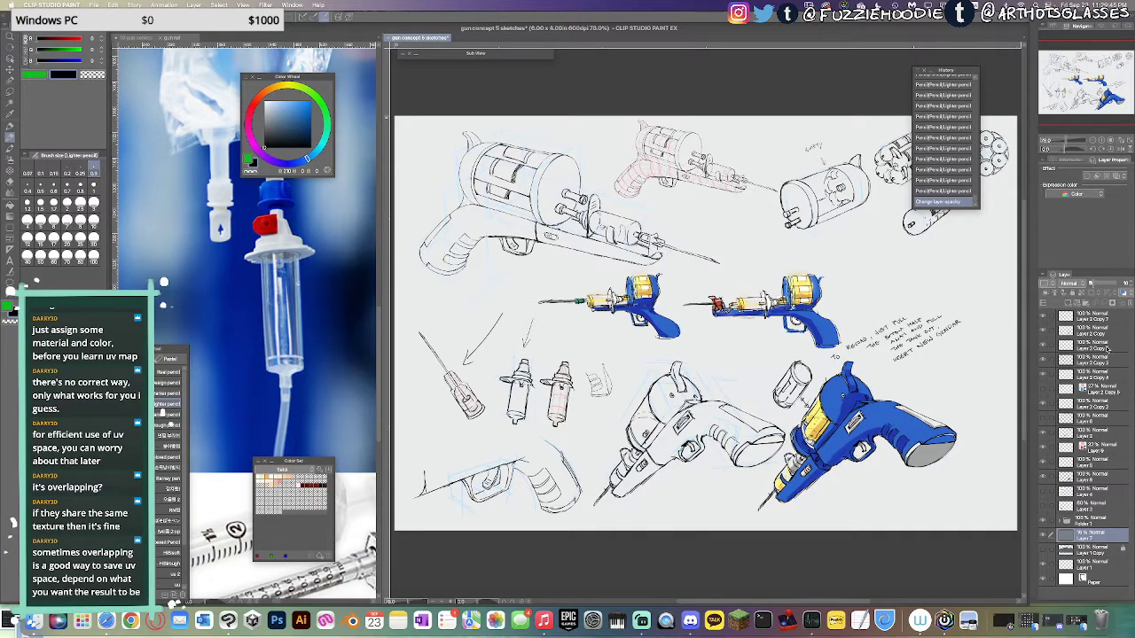
key(alt)
key(ctrl+s)
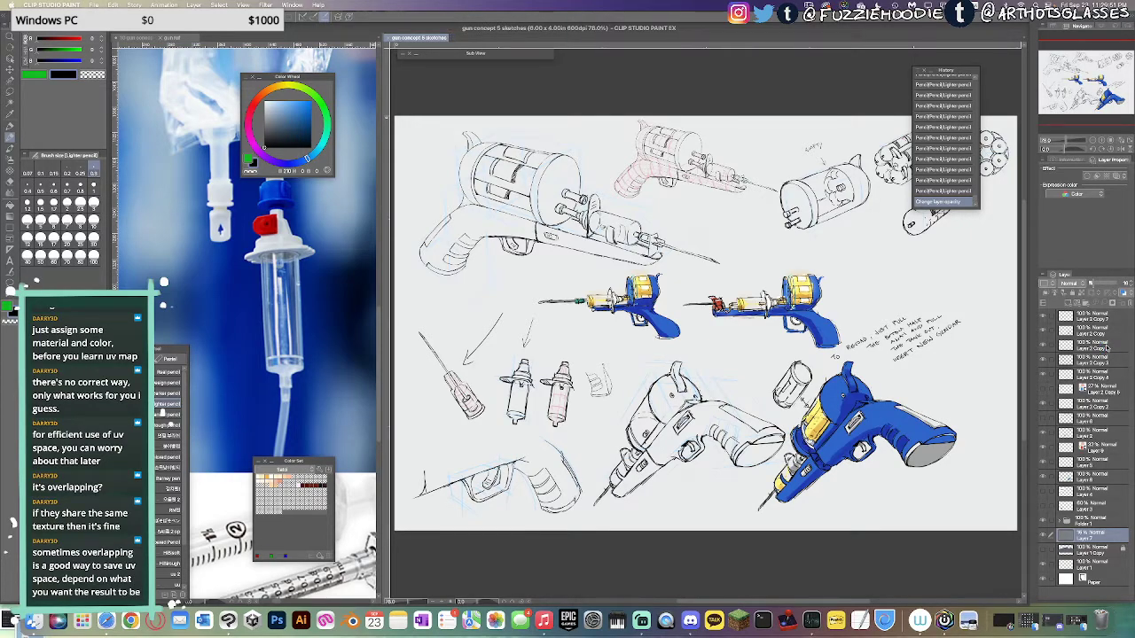